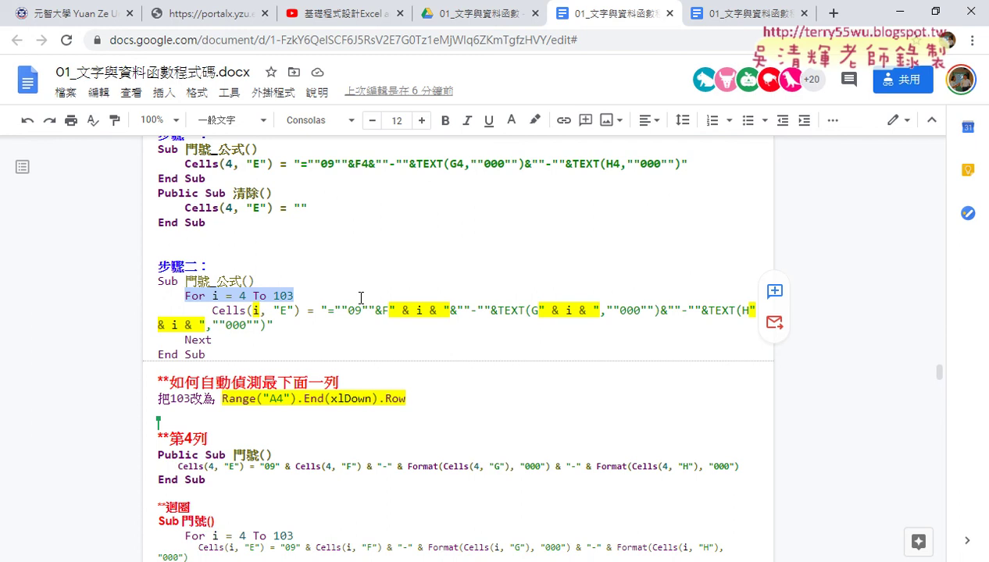
Reduce the long Cells(...) code line under 步驟二 to 9-point, then highlight its " & i & " part.
left_click_drag(185, 295, 294, 295)
mouse_move(213, 337)
left_mouse_down()
mouse_move(185, 337)
mouse_move(286, 324)
left_mouse_up()
left_click(212, 310)
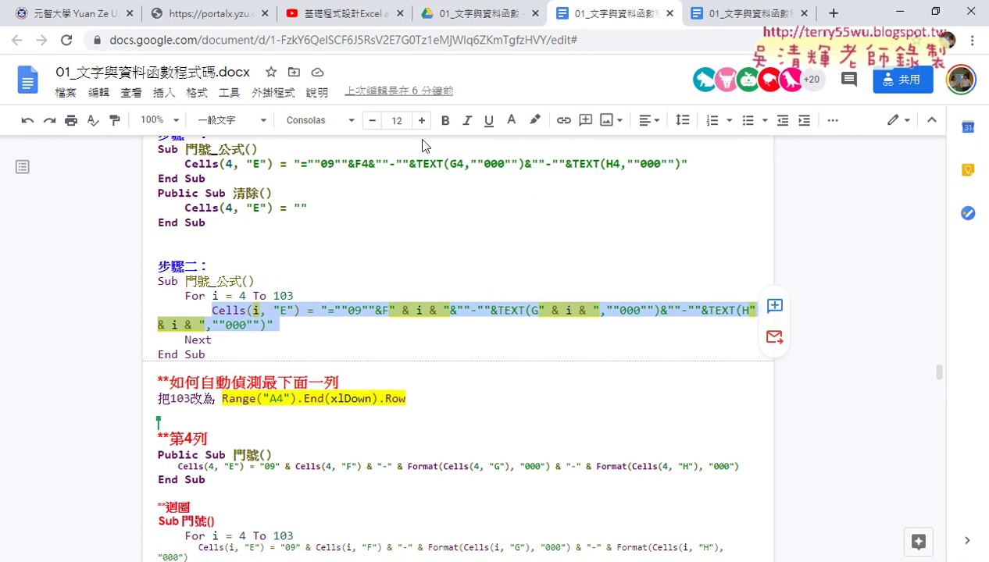
left_click(371, 122)
left_click(371, 122)
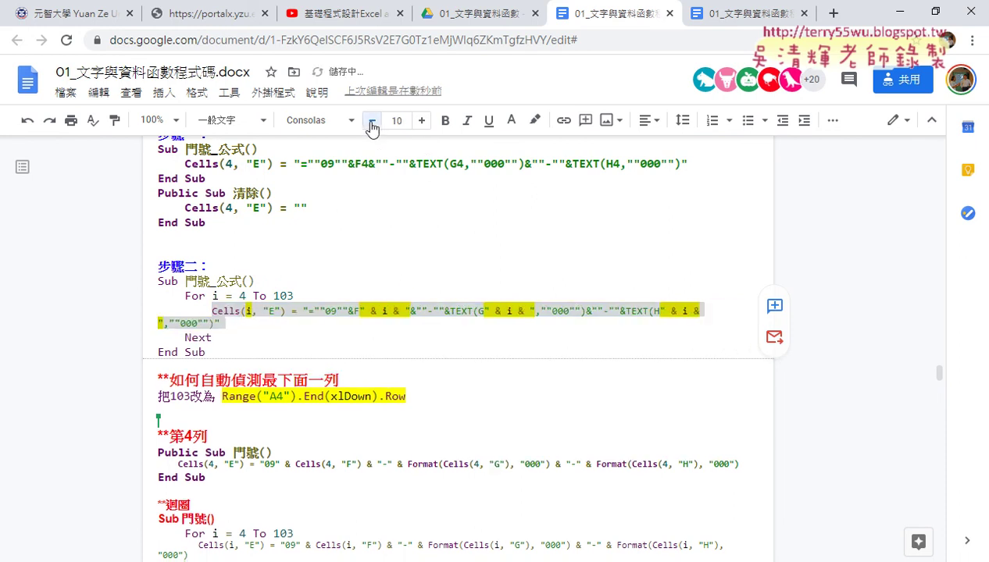
left_click(371, 122)
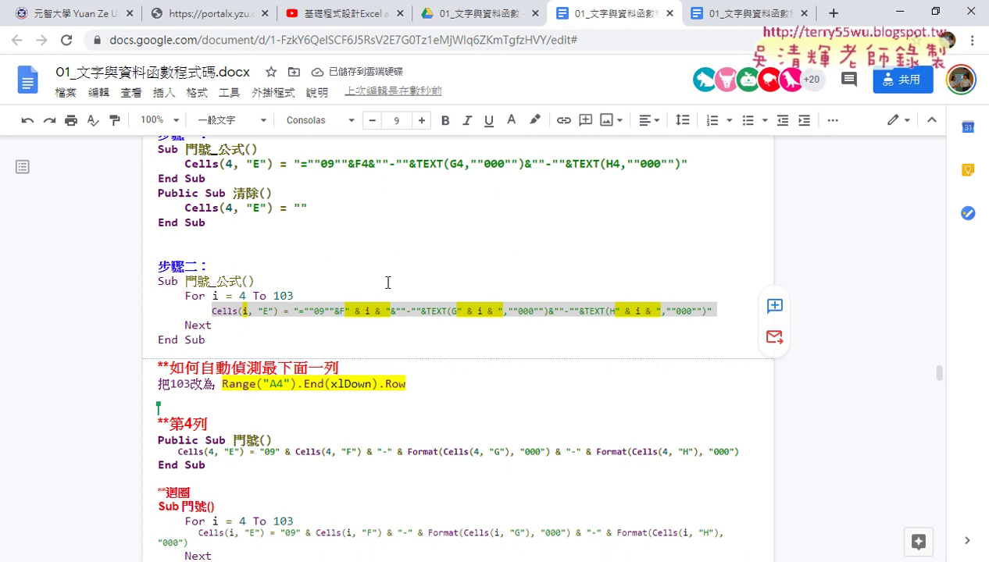
left_click(262, 316)
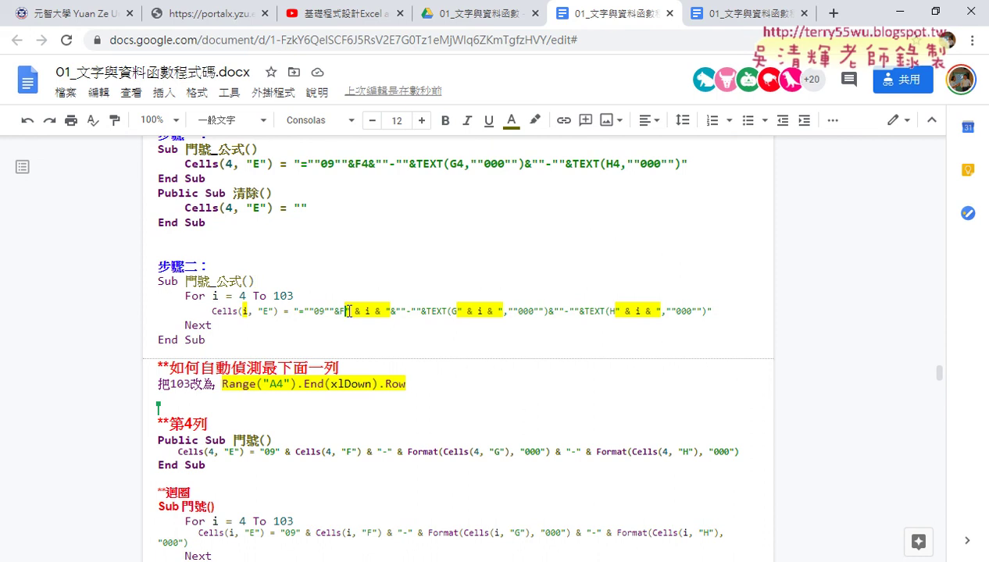
left_click_drag(344, 311, 393, 310)
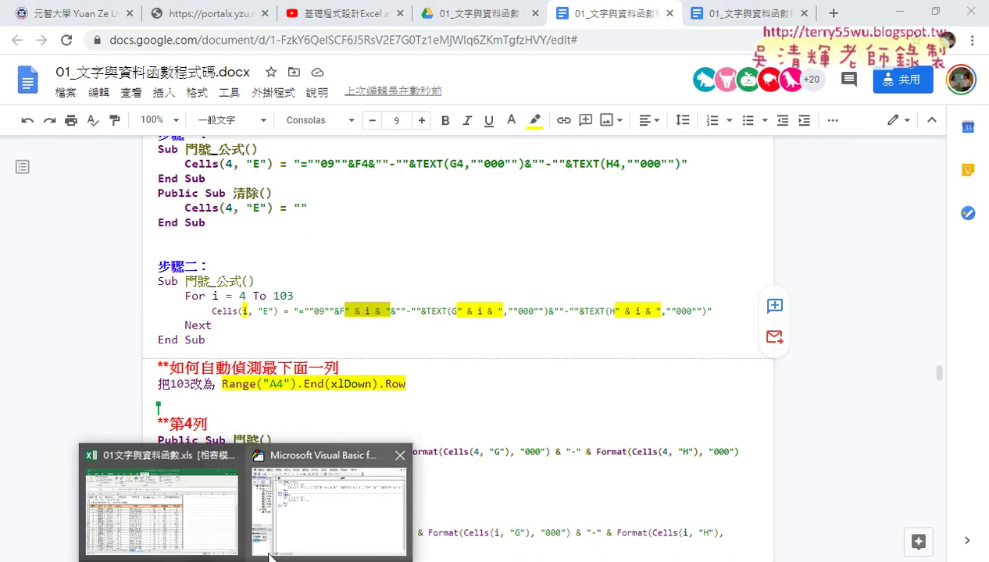
Switch to Excel, open the Visual Basic editor and move it aside to reveal the sheet.
left_click(232, 499)
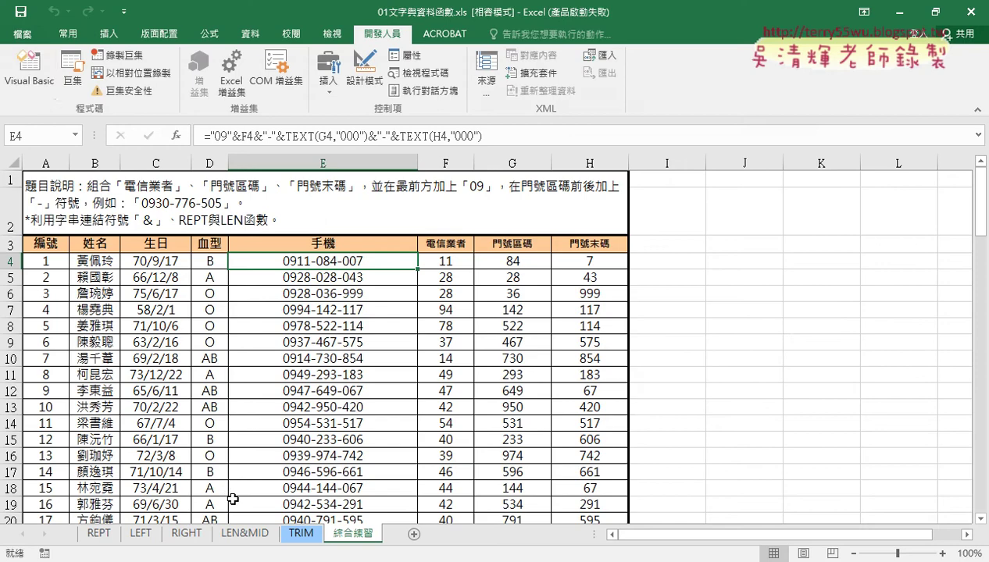
left_click(39, 86)
left_click_drag(332, 84, 635, 63)
Run 清除 to empty the 手機 column, then run 門號_公式 to refill the phone numbers.
left_click(624, 227)
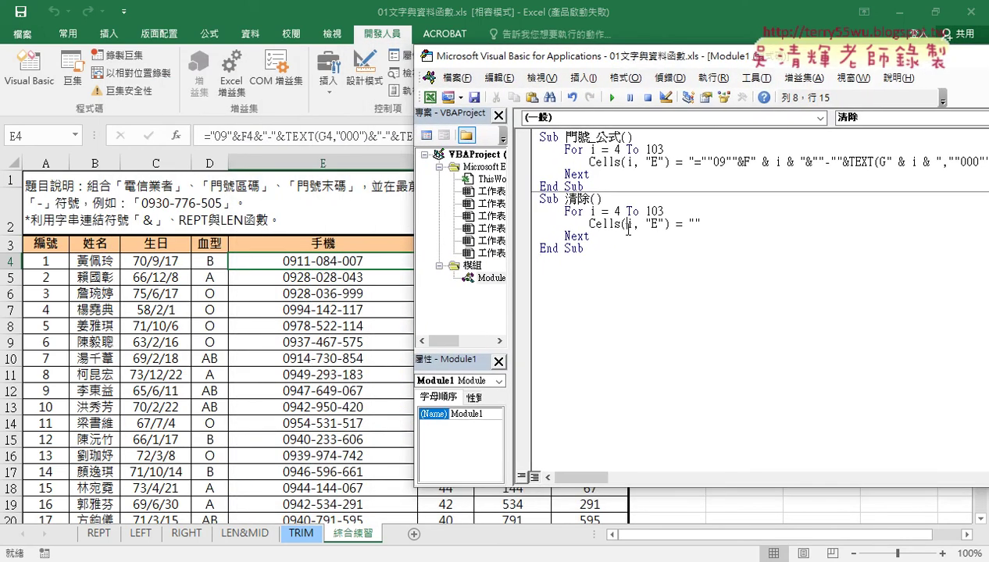
left_click(614, 98)
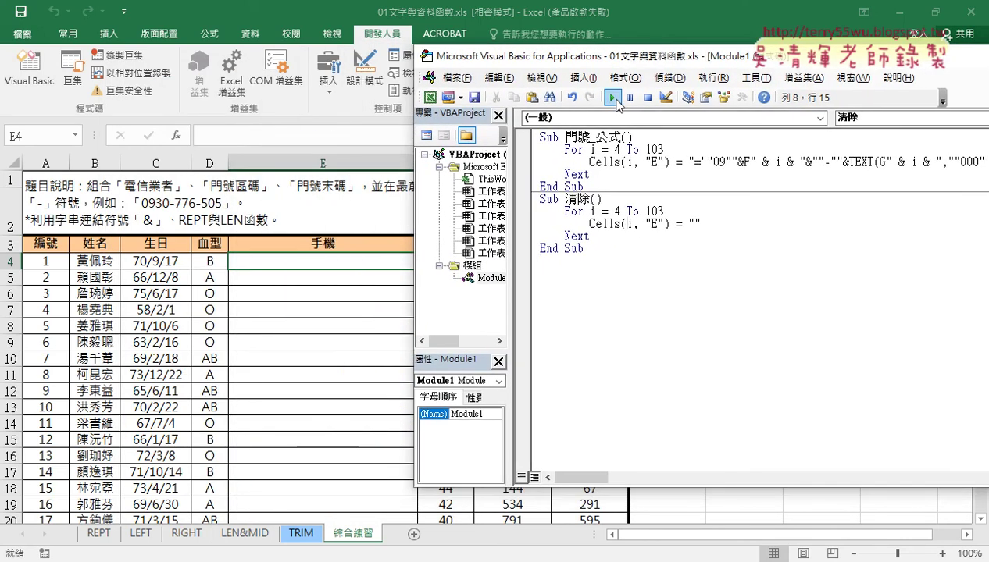
left_click(606, 161)
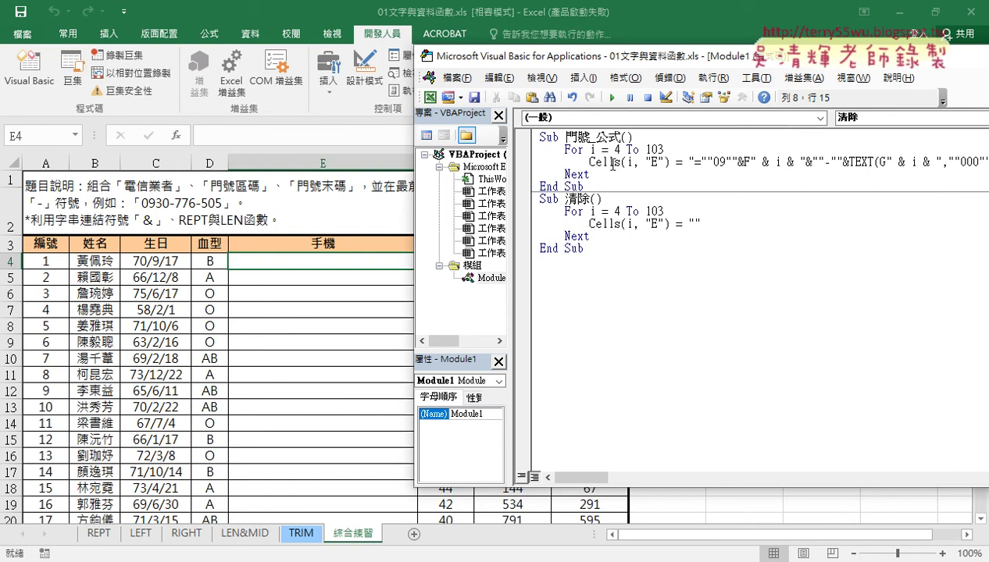
left_click(614, 98)
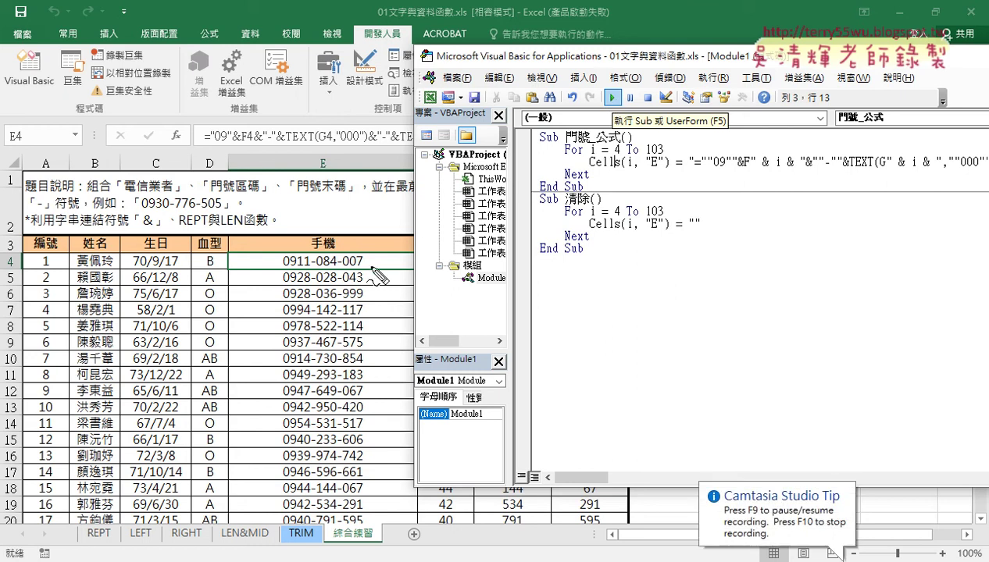
mouse_move(365, 268)
left_mouse_down()
mouse_move(286, 259)
mouse_move(367, 262)
left_mouse_up()
left_click_drag(316, 155, 390, 134)
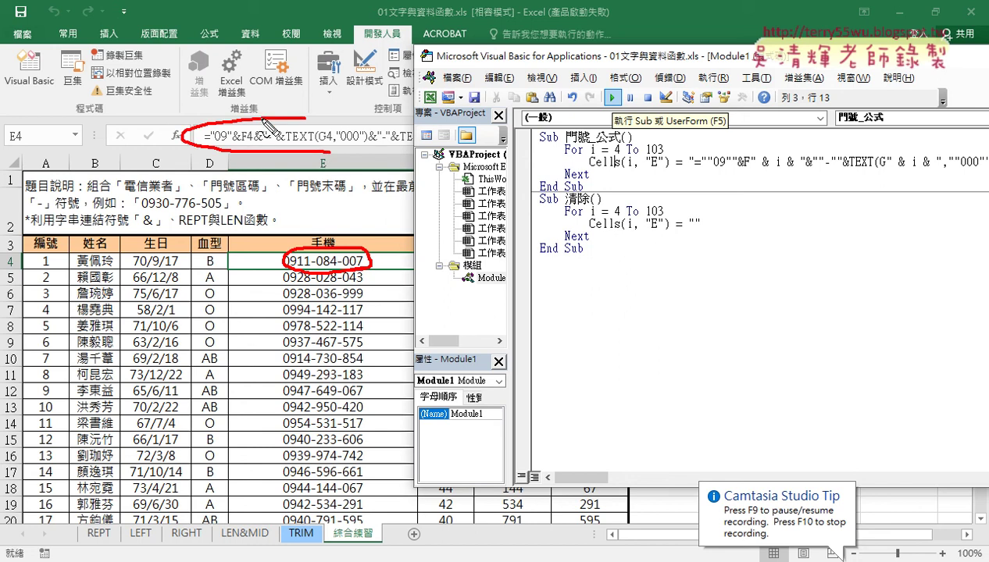
mouse_move(323, 237)
left_mouse_down()
mouse_move(311, 169)
mouse_move(355, 168)
left_mouse_up()
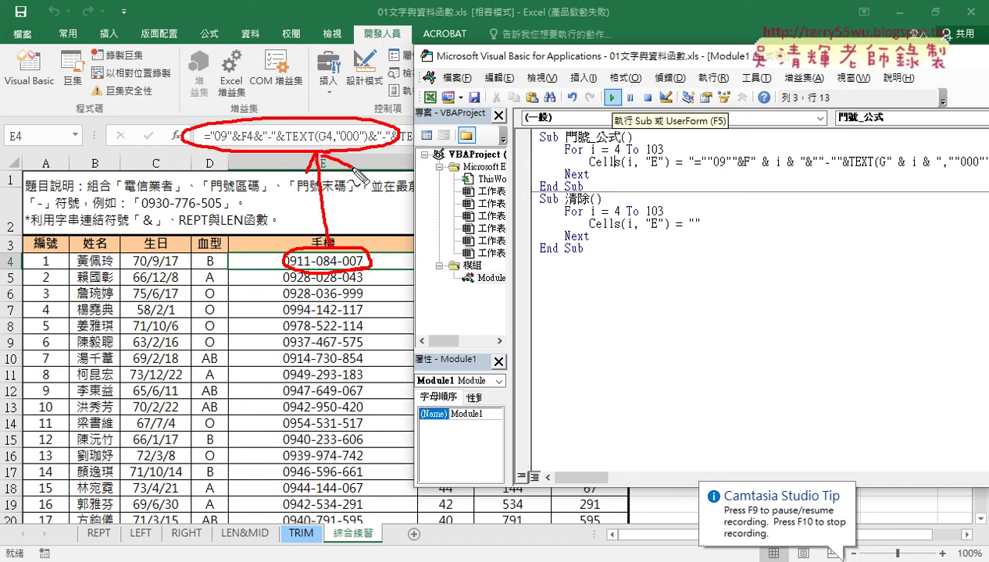
left_click_drag(842, 178, 764, 175)
mouse_move(808, 139)
left_mouse_down()
mouse_move(659, 149)
mouse_move(687, 152)
left_mouse_up()
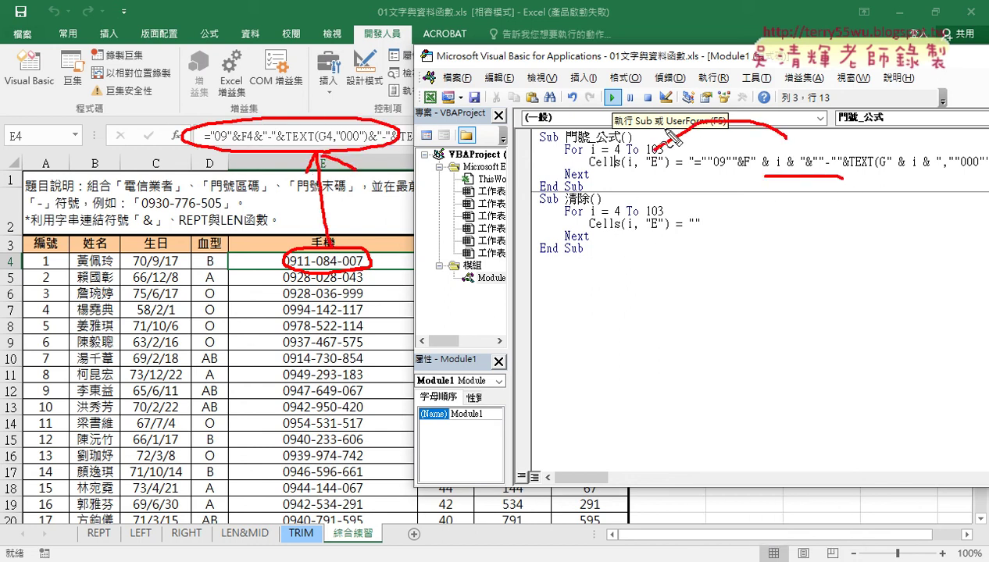
left_click_drag(586, 175, 666, 171)
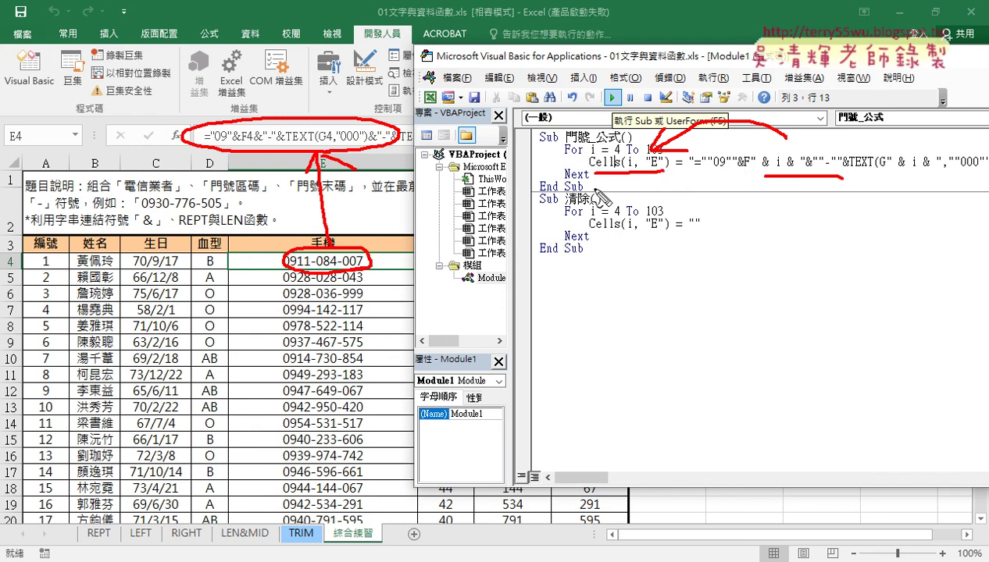
left_click_drag(689, 231, 710, 231)
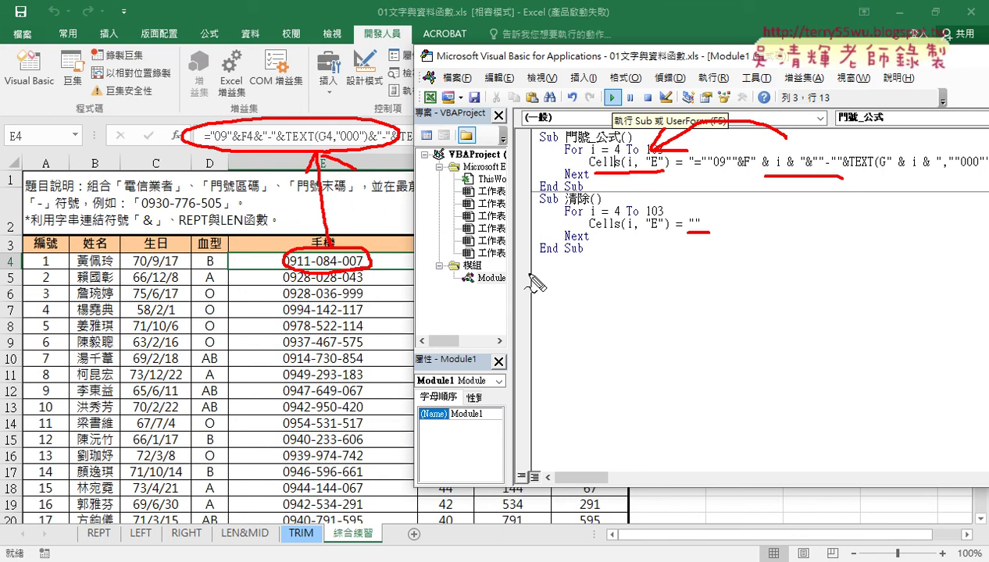
key("Escape")
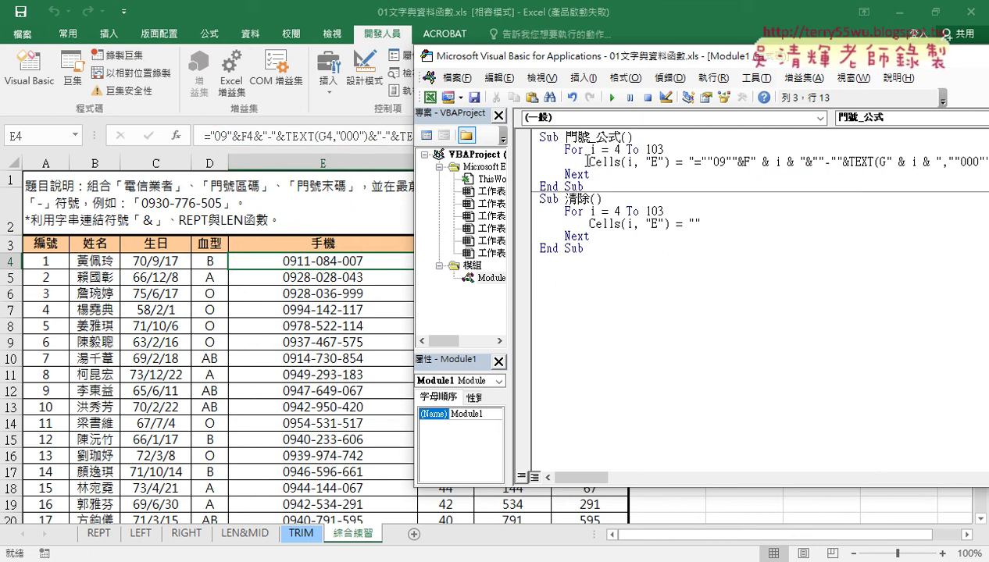
Paste a copy of the whole 門號_公式 macro below the last End Sub.
left_click_drag(584, 186, 528, 136)
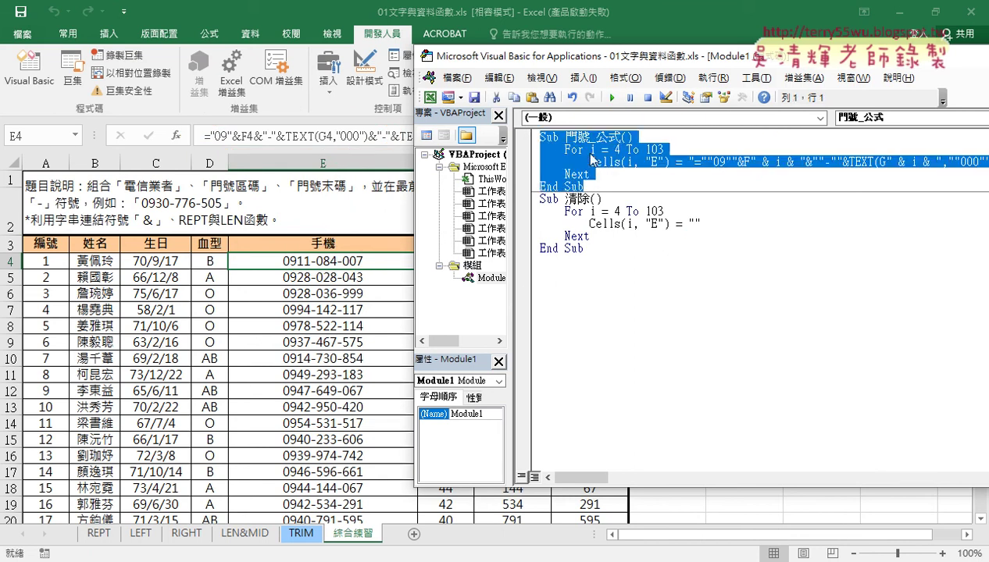
right_click(592, 160)
key("Escape")
left_click(559, 271)
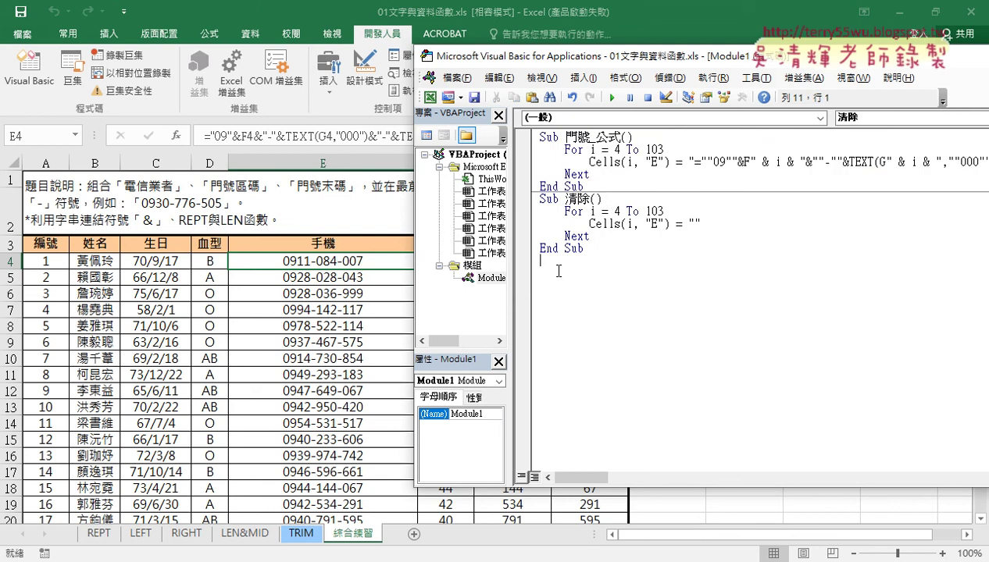
right_click(558, 271)
left_click(592, 330)
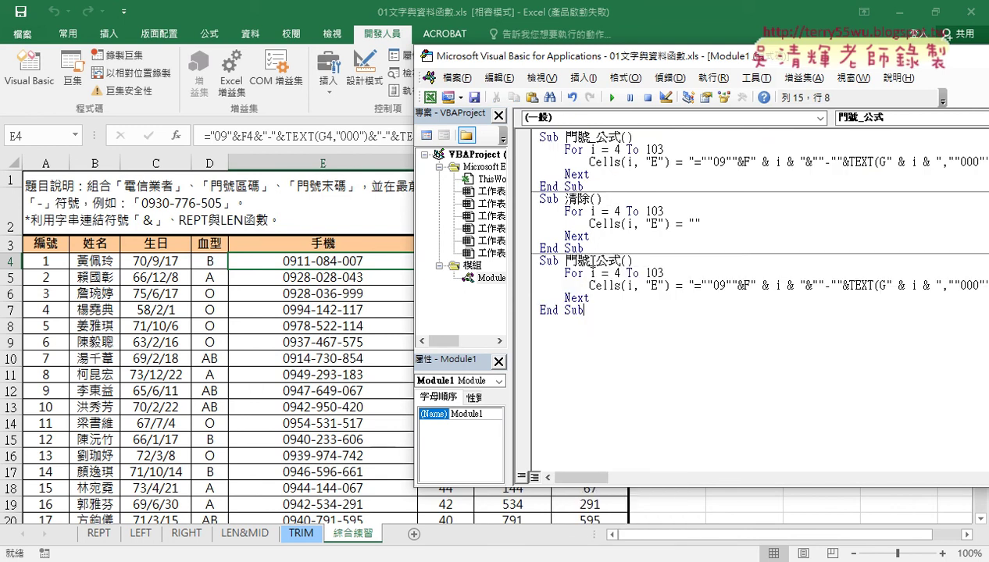
Rename the pasted macro to Sub 門號 by deleting _公式 from its header.
left_click_drag(589, 260, 619, 260)
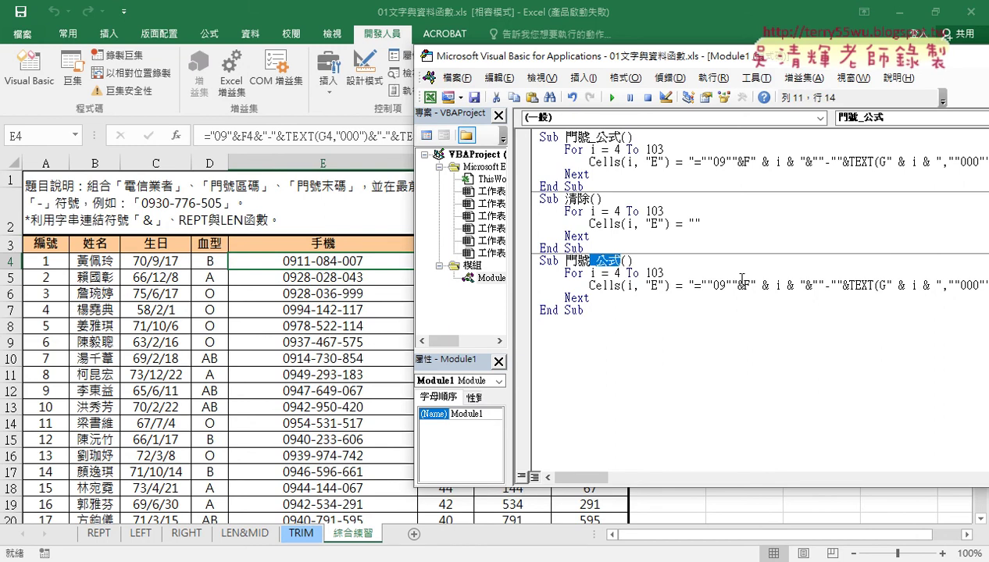
key("Delete")
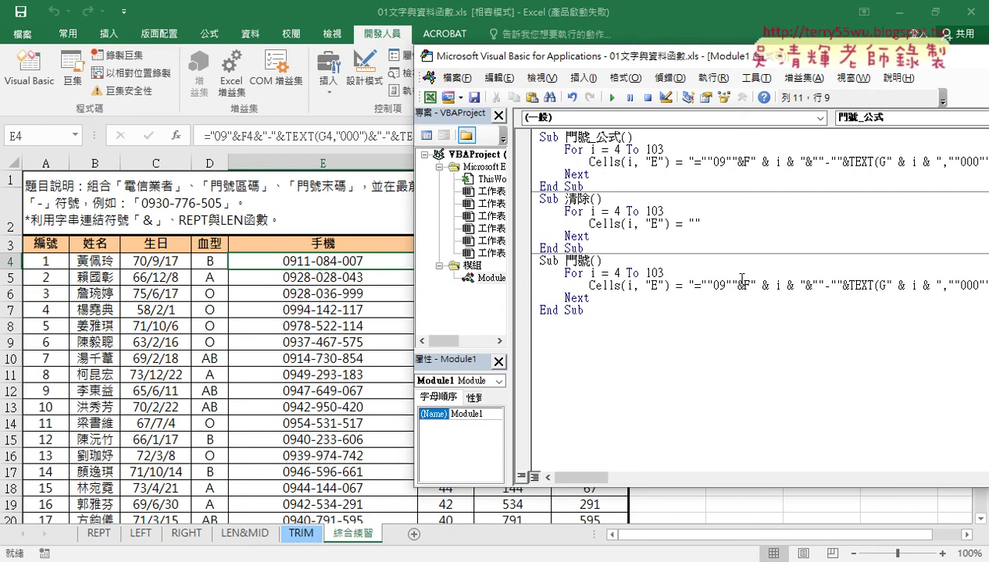
left_click_drag(680, 61, 633, 57)
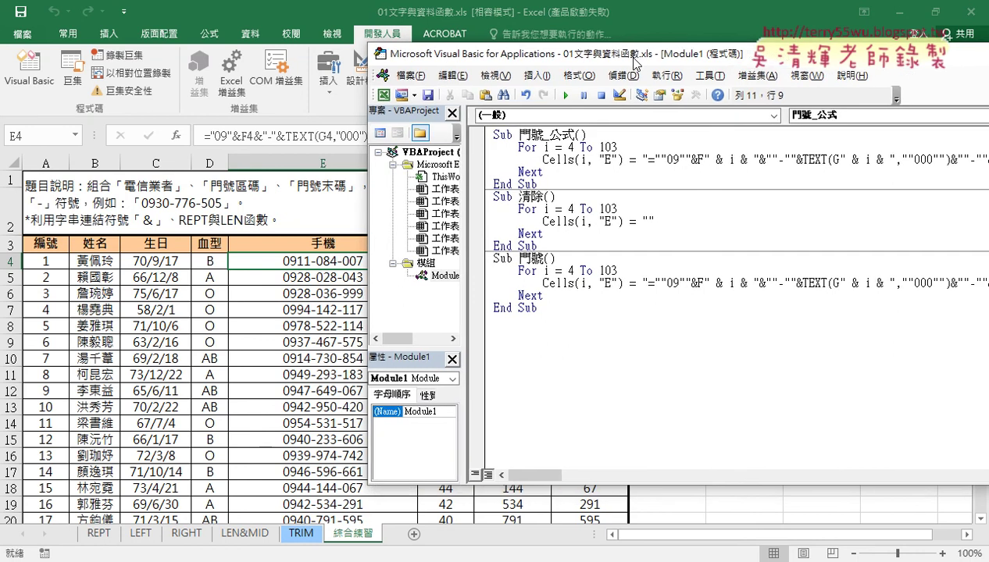
Replace the 門號 formula after Cells(i, "E") = with "09" and run it, filling 手機 with 9.
left_click(660, 286)
key("shift+End")
key("Delete")
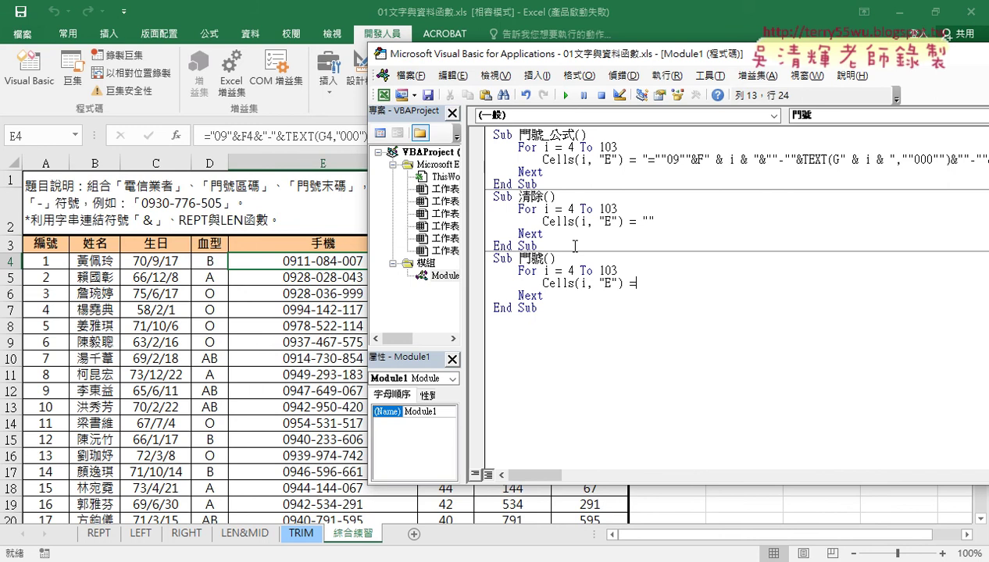
type("\"0")
type("9")
type("\"")
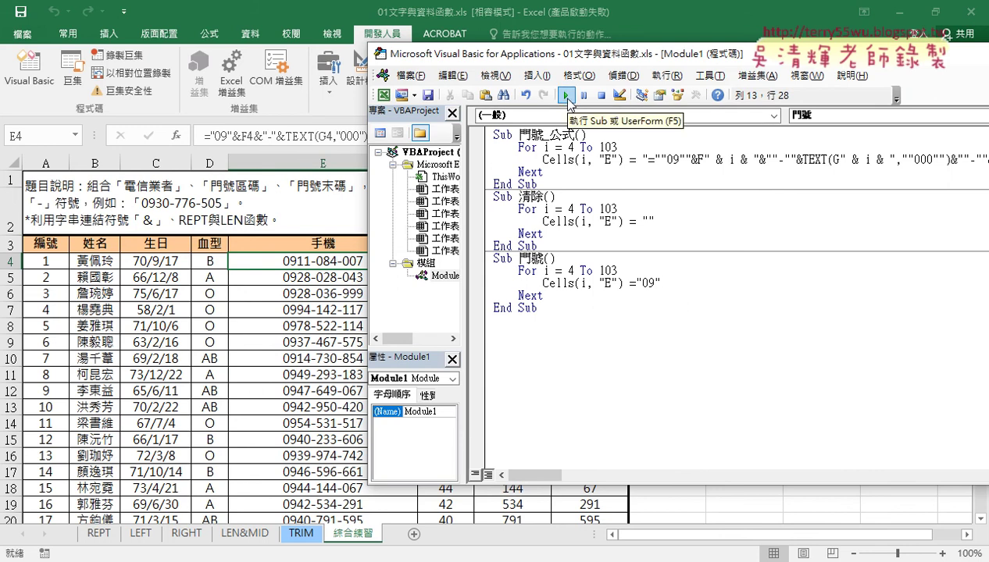
left_click(566, 97)
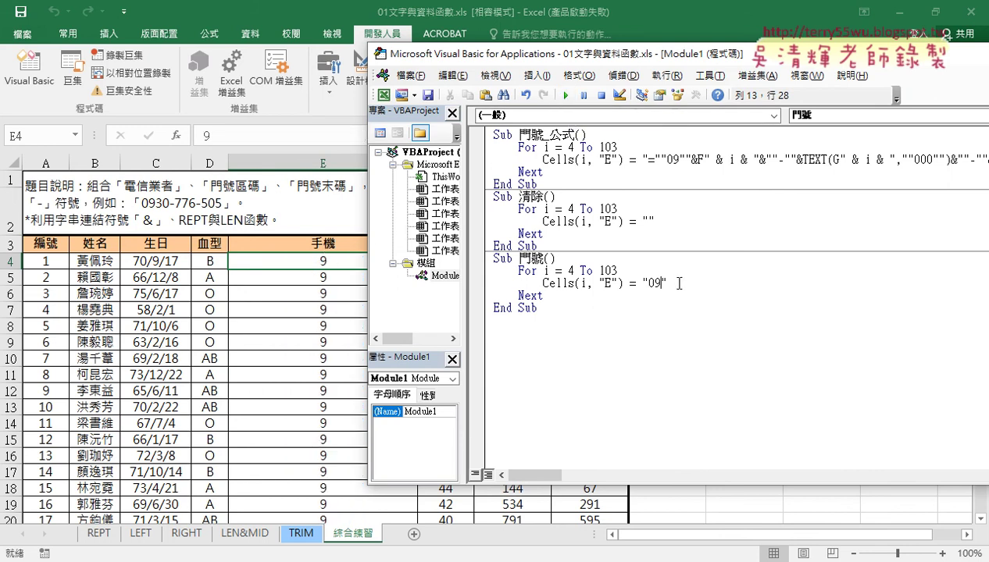
Narrow the Project pane and shift the VBA window to the right.
left_click_drag(666, 284, 642, 284)
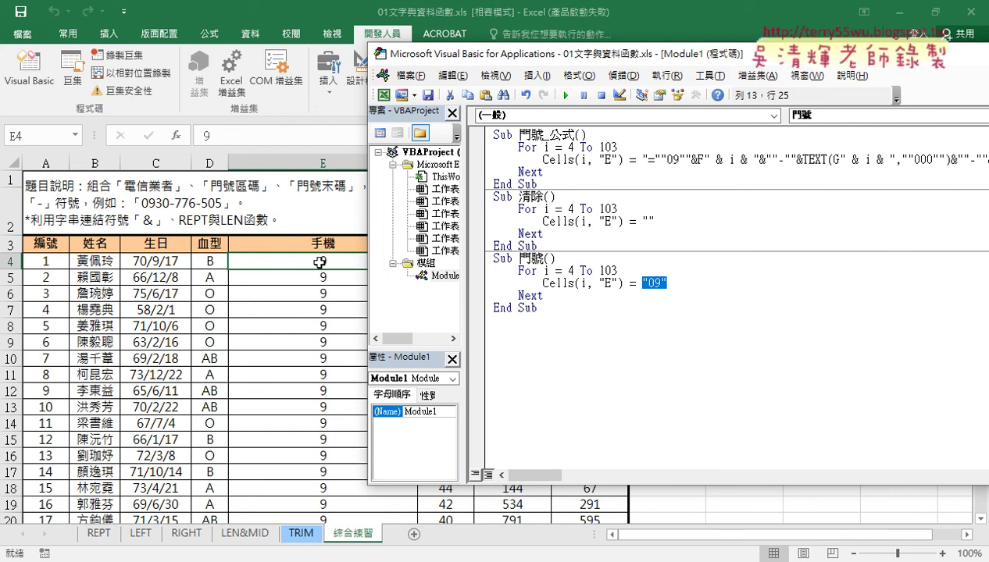
left_click(687, 283)
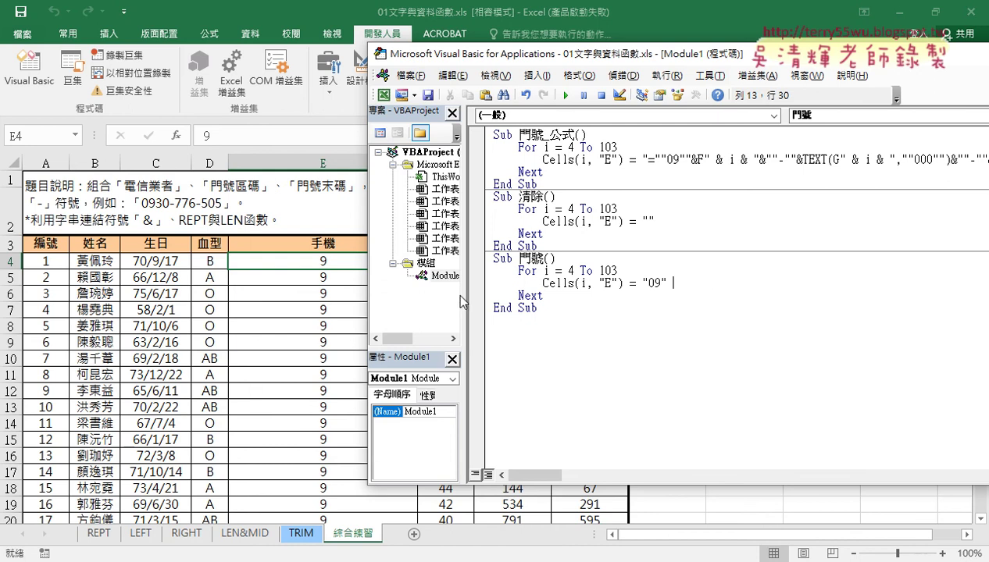
left_click_drag(457, 296, 420, 297)
left_click_drag(500, 56, 611, 58)
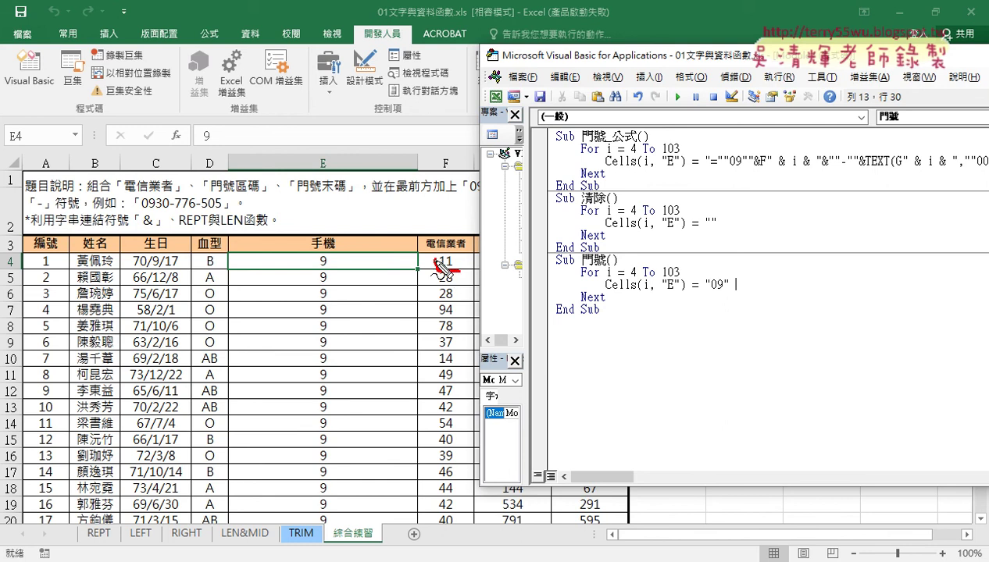
Append & after "09" on the 門號 macro's Cells line.
mouse_move(435, 263)
left_mouse_down()
mouse_move(764, 271)
mouse_move(779, 263)
left_mouse_up()
left_click_drag(709, 295, 726, 294)
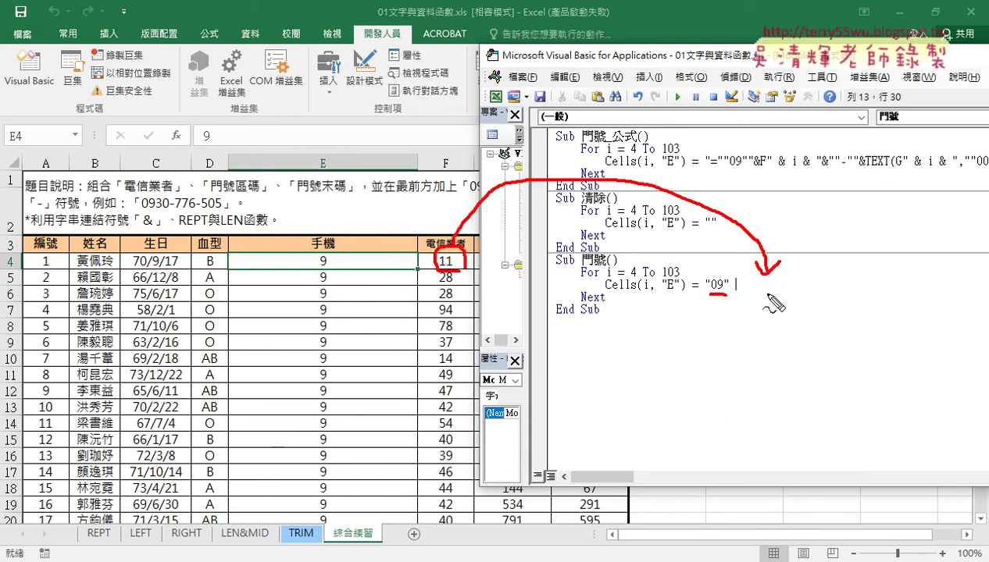
key("Escape")
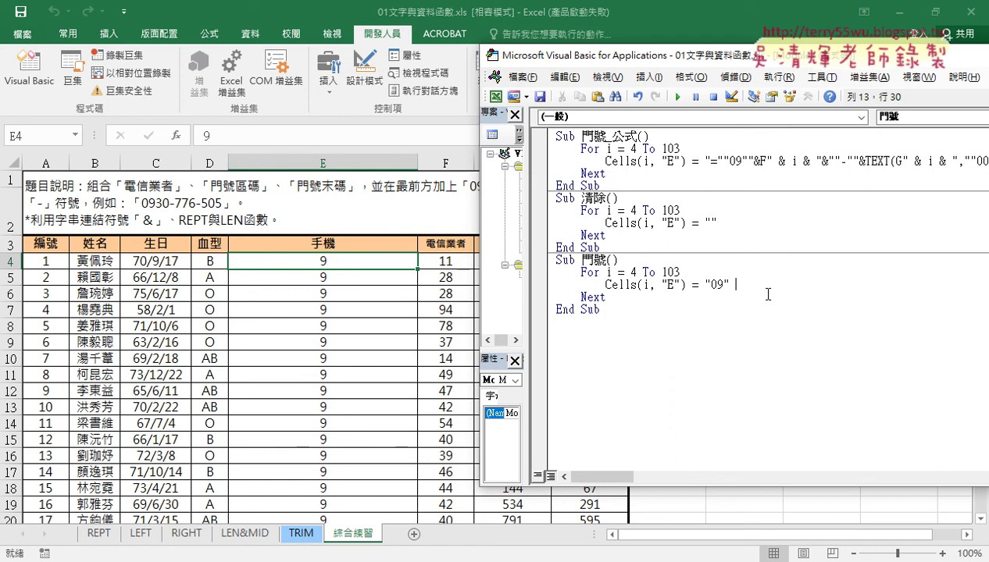
type("&")
Add a copy of Cells(i, "E") after the ampersand, changed to Cells(i, "F").
left_click_drag(606, 284, 686, 284)
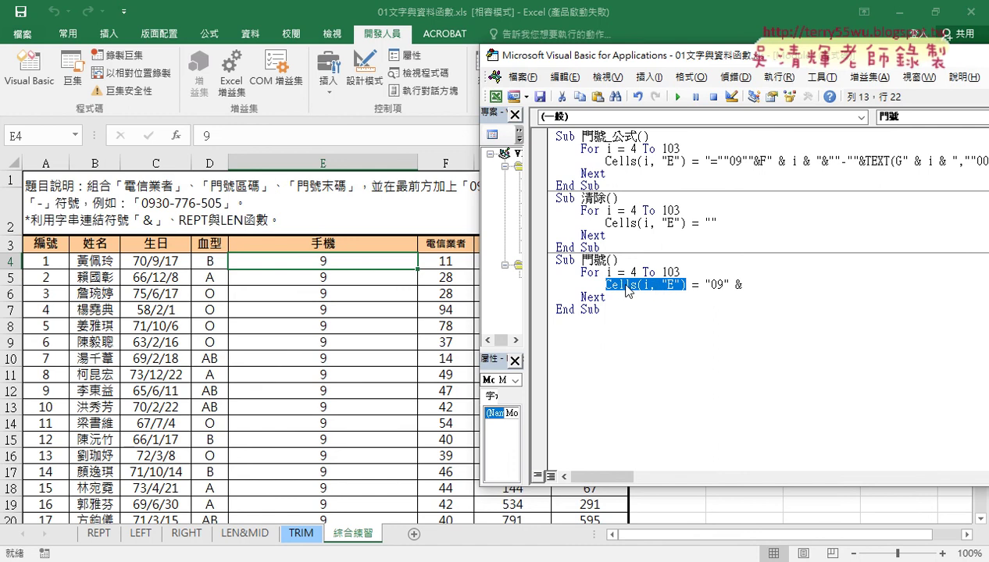
left_click_drag(646, 290, 755, 293)
left_click_drag(755, 294, 755, 294)
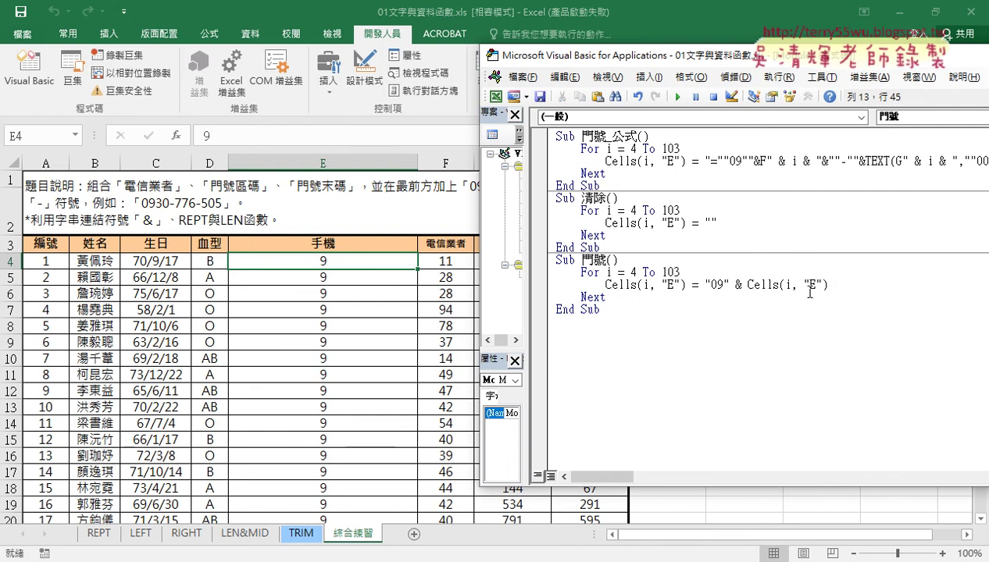
double_click(813, 287)
type("F")
mouse_move(442, 264)
left_mouse_down()
mouse_move(774, 280)
mouse_move(774, 263)
left_mouse_up()
left_click_drag(820, 295, 729, 295)
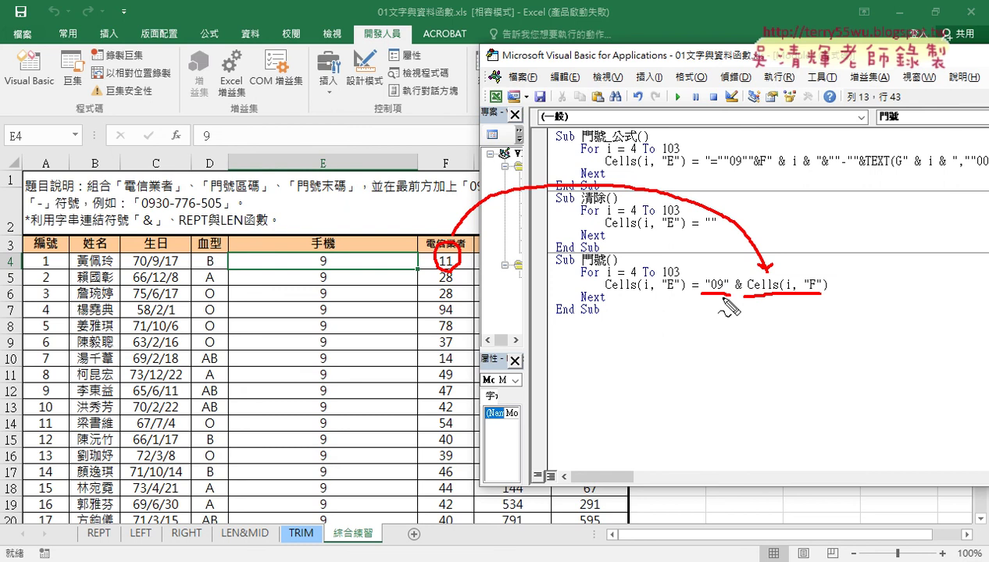
key("Escape")
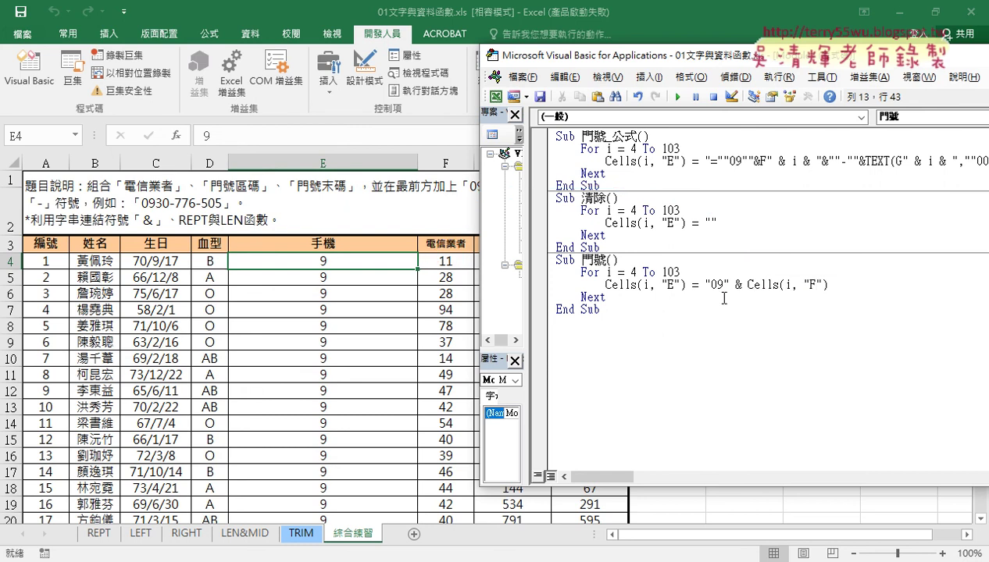
Run 門號, then append & "-" to the line and run it again to test the dash.
left_click(677, 97)
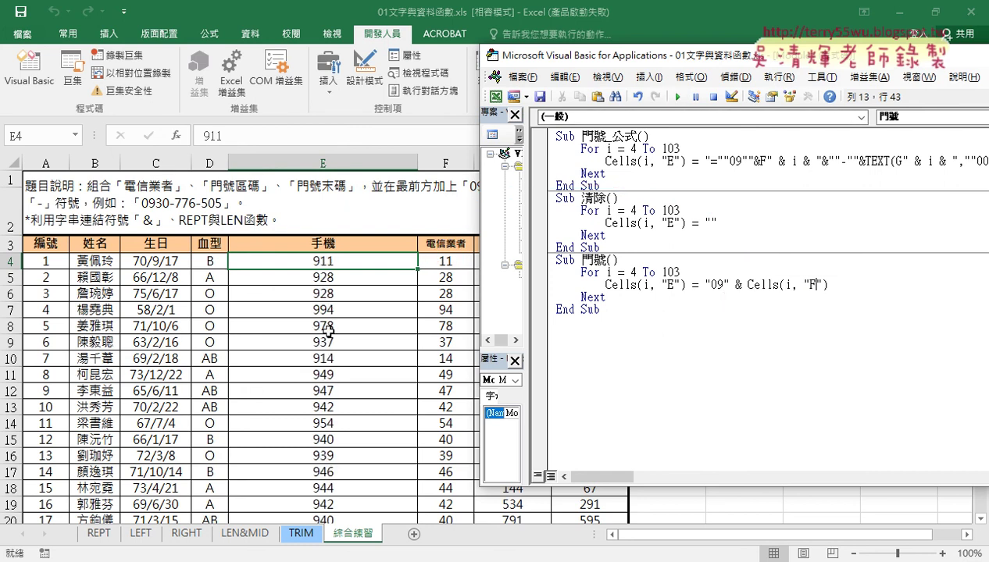
left_click_drag(717, 285, 709, 284)
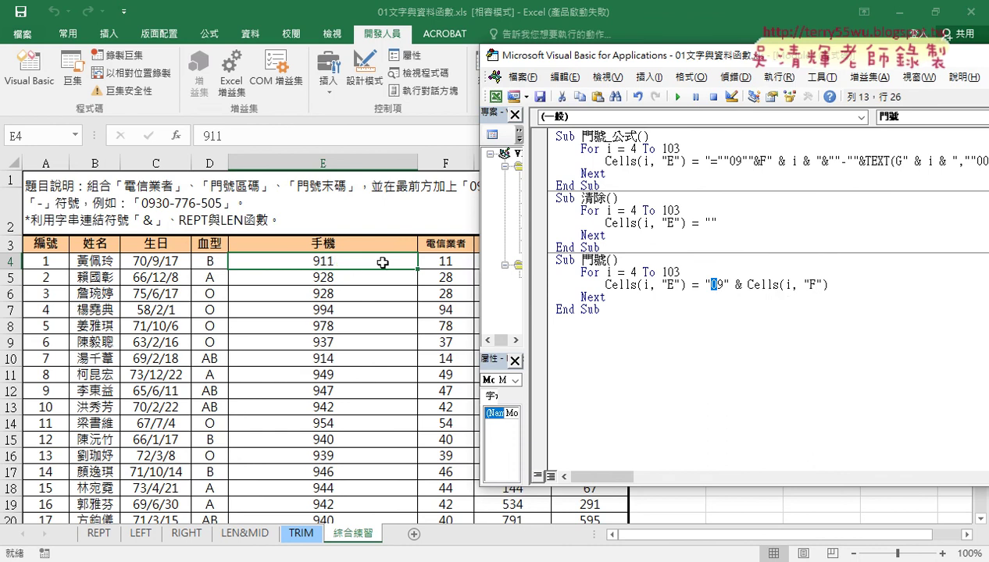
left_click(850, 285)
type("& \"")
type("-")
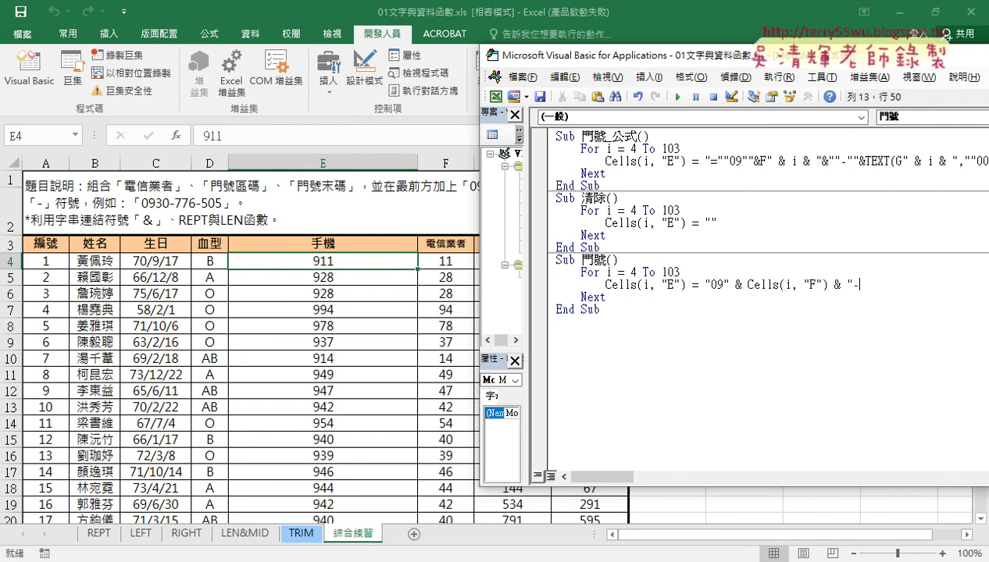
type("\"")
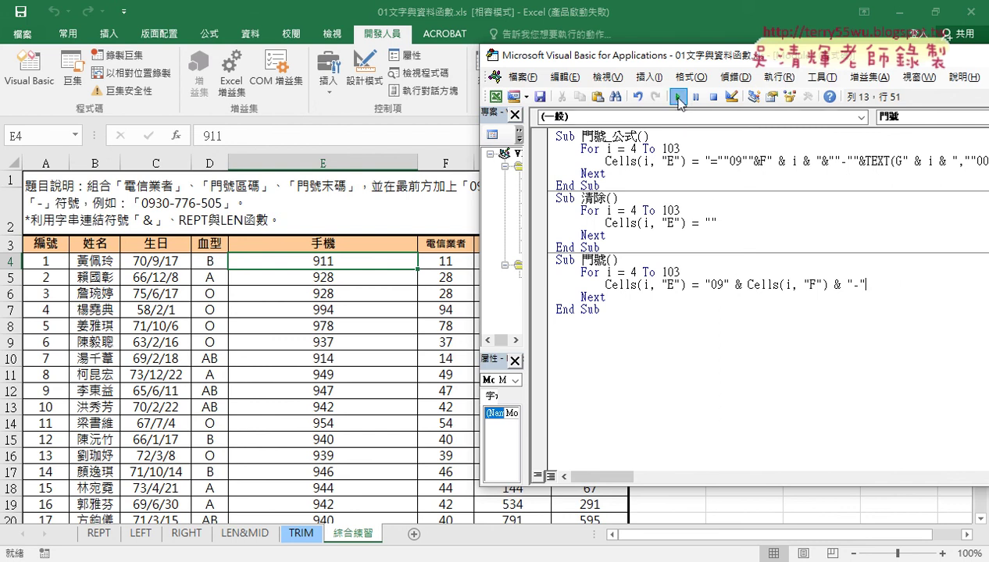
left_click(678, 98)
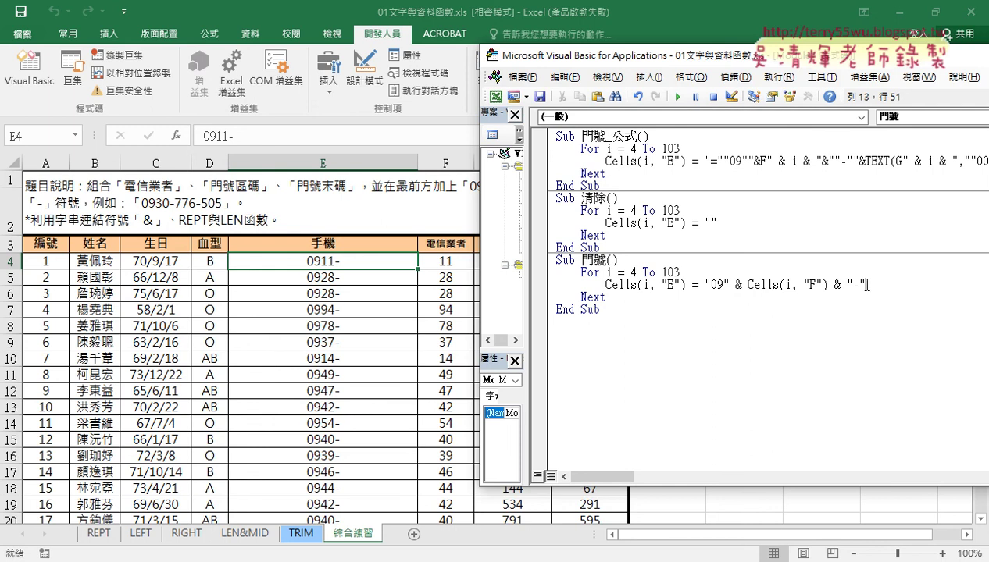
left_click_drag(867, 285, 847, 286)
Append another & with a copy of Cells(i, "F"), selecting its column letter to change.
mouse_move(715, 62)
left_mouse_down()
mouse_move(687, 60)
mouse_move(729, 105)
left_mouse_up()
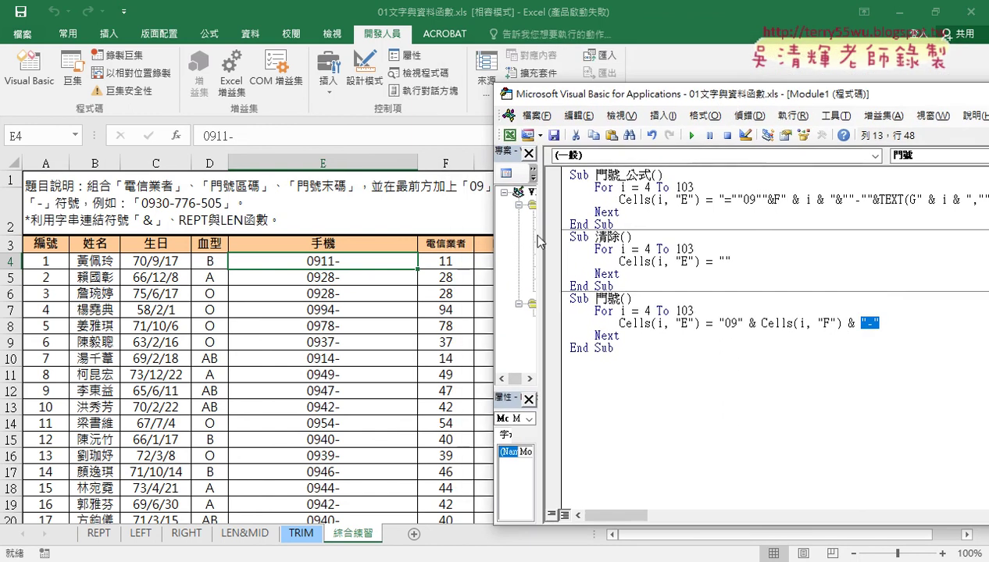
left_click_drag(551, 100, 591, 102)
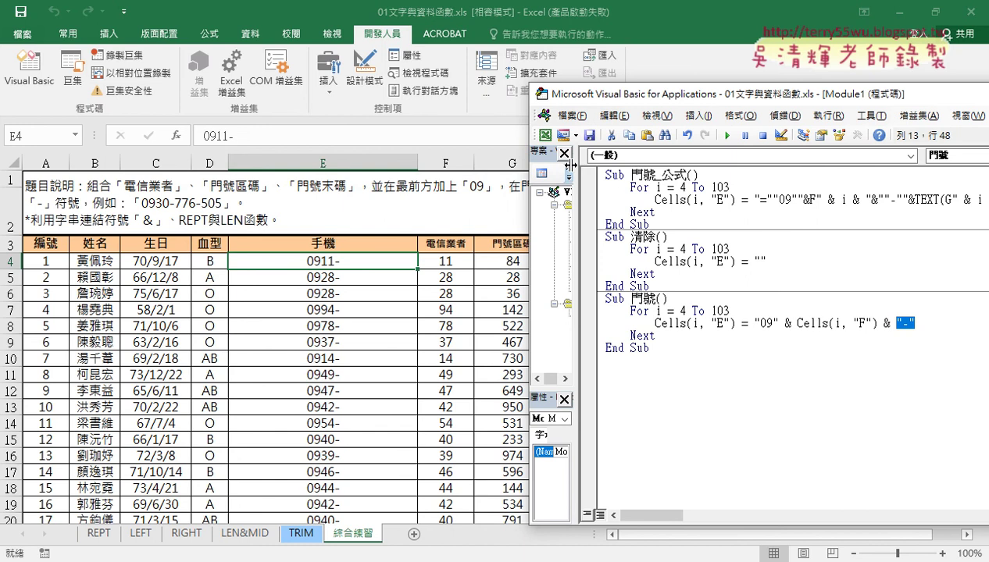
left_click_drag(606, 101, 484, 85)
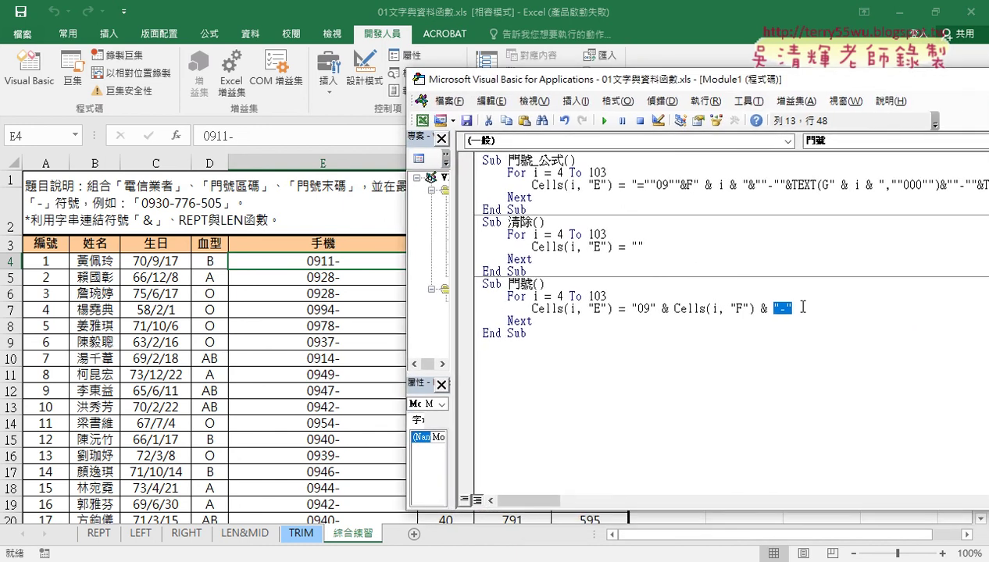
key("End")
type("&")
mouse_move(753, 305)
left_mouse_down()
mouse_move(674, 304)
mouse_move(820, 317)
mouse_move(812, 310)
left_mouse_up()
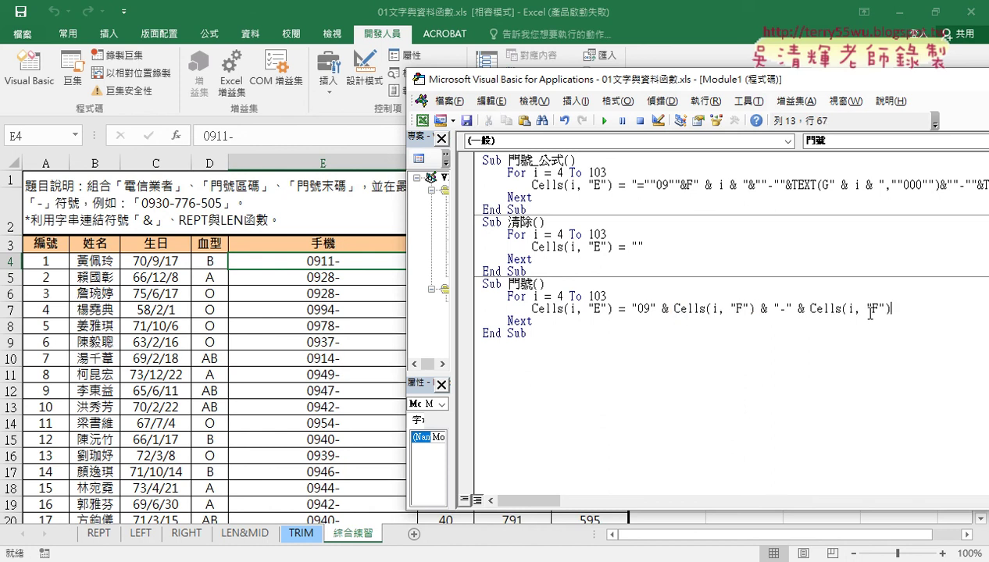
double_click(877, 309)
Change the copied reference to Cells(i, "G") and run 門號, giving entries like 0911-84 and 0928-28.
type("G")
left_click(605, 127)
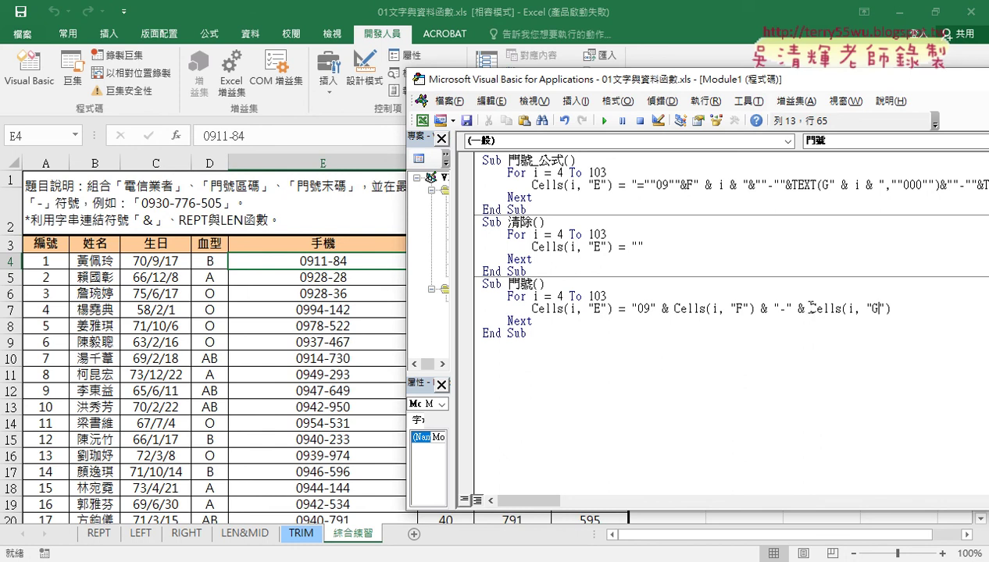
left_click(811, 309)
Wrap Cells(i, "G") as Format(Cells(i, "G"), "000") on the 門號 macro line.
left_click_drag(810, 309, 895, 310)
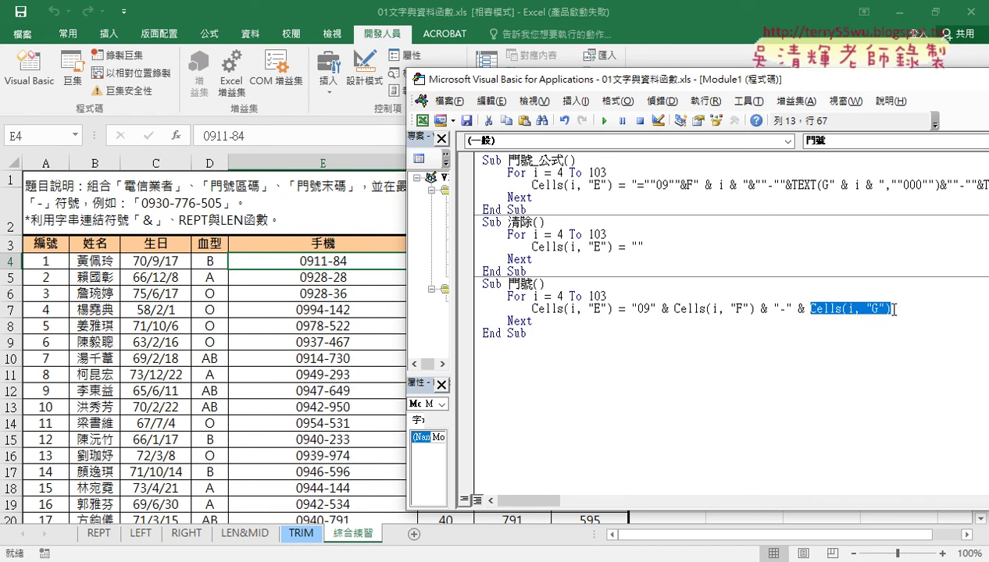
left_click(809, 309)
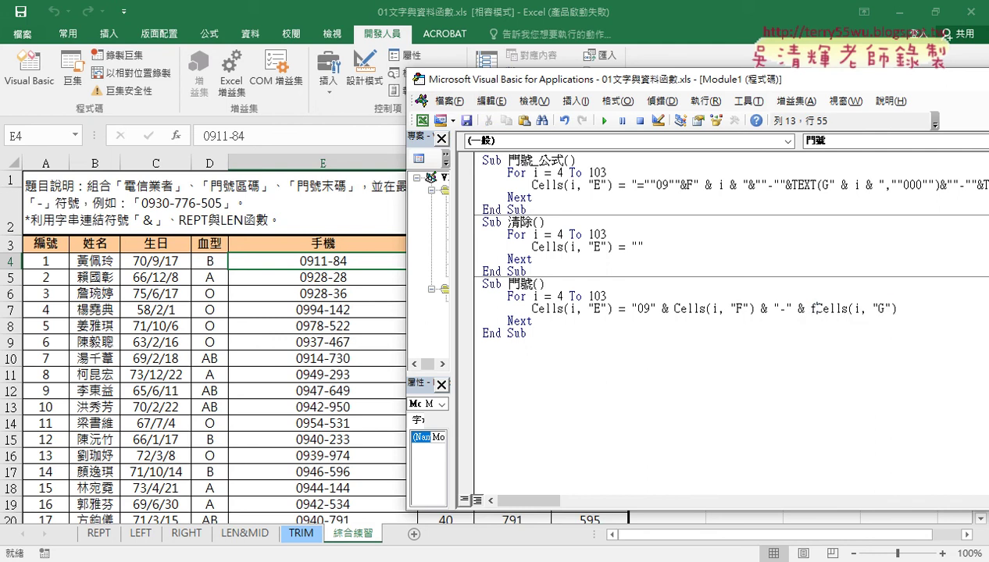
type("for")
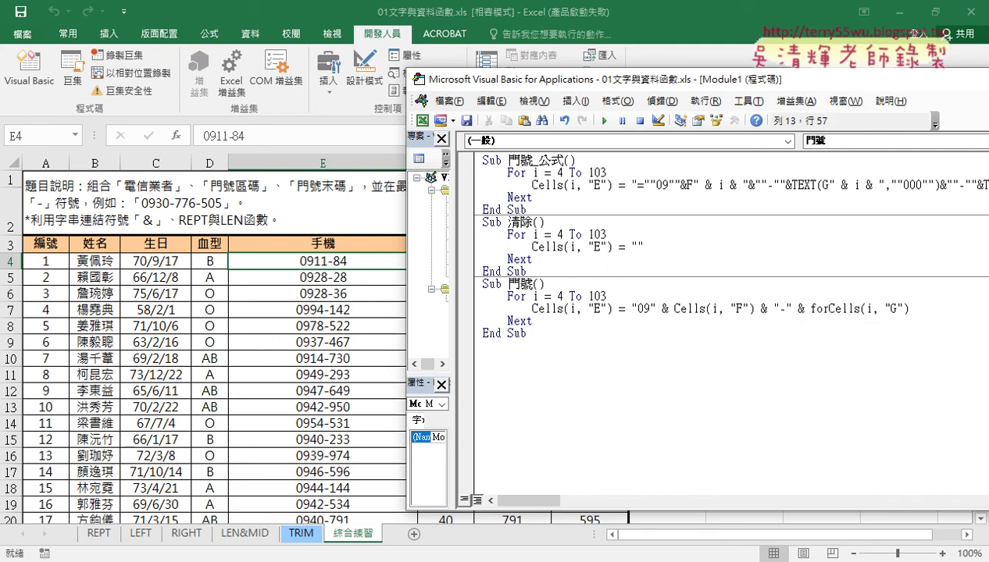
type("mat")
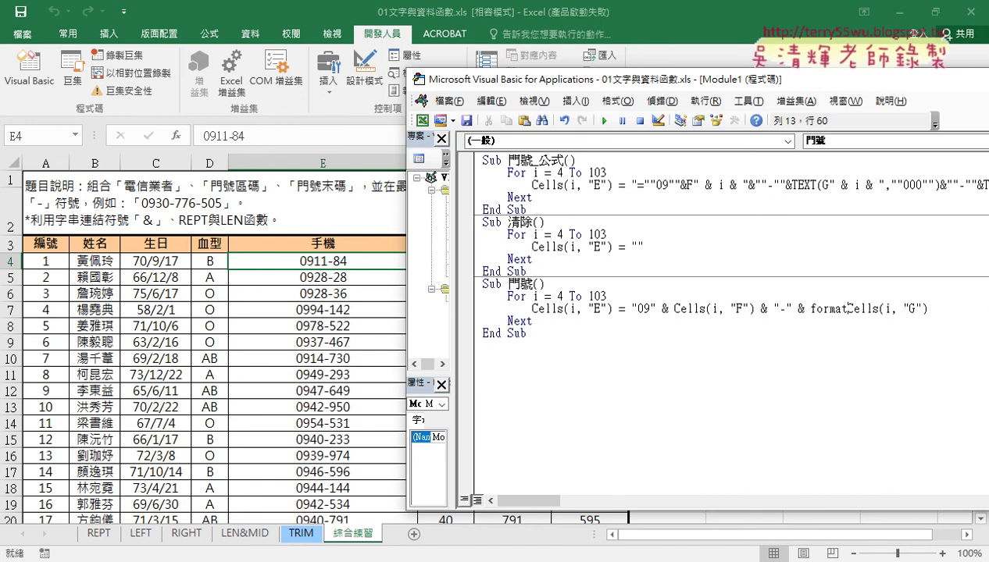
type("(")
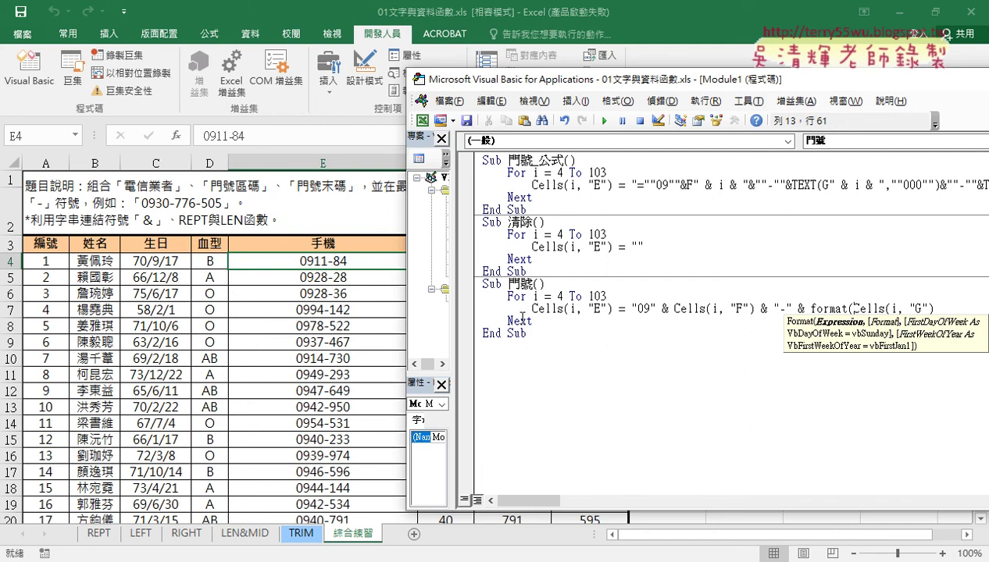
left_click(935, 310)
left_click_drag(786, 82, 729, 79)
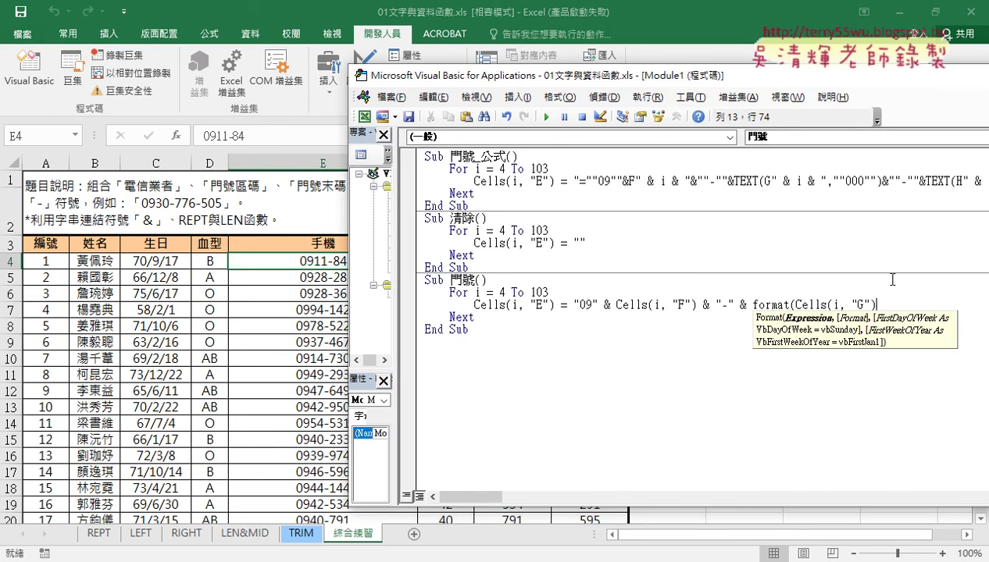
type(",")
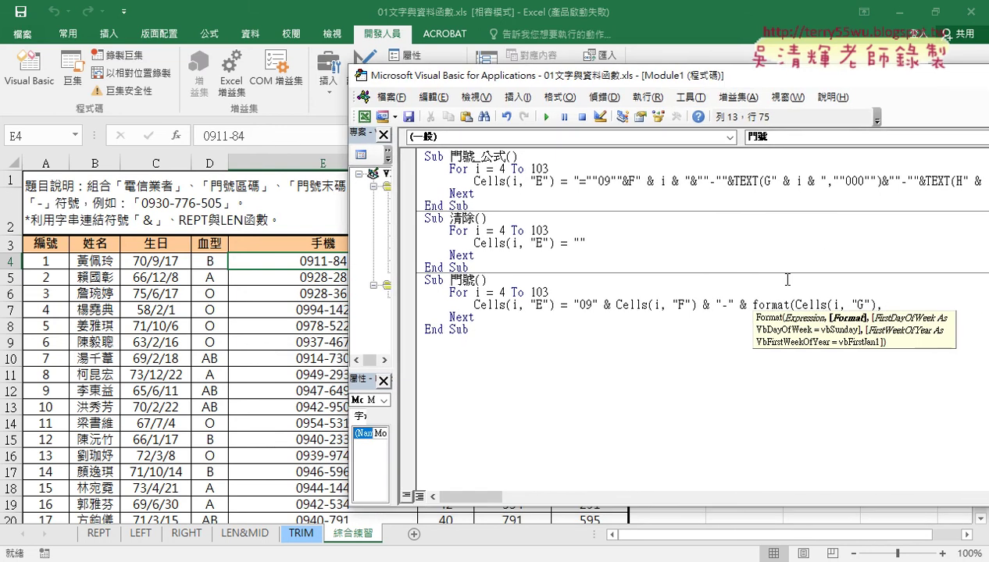
left_click(794, 304)
left_click_drag(794, 305, 877, 305)
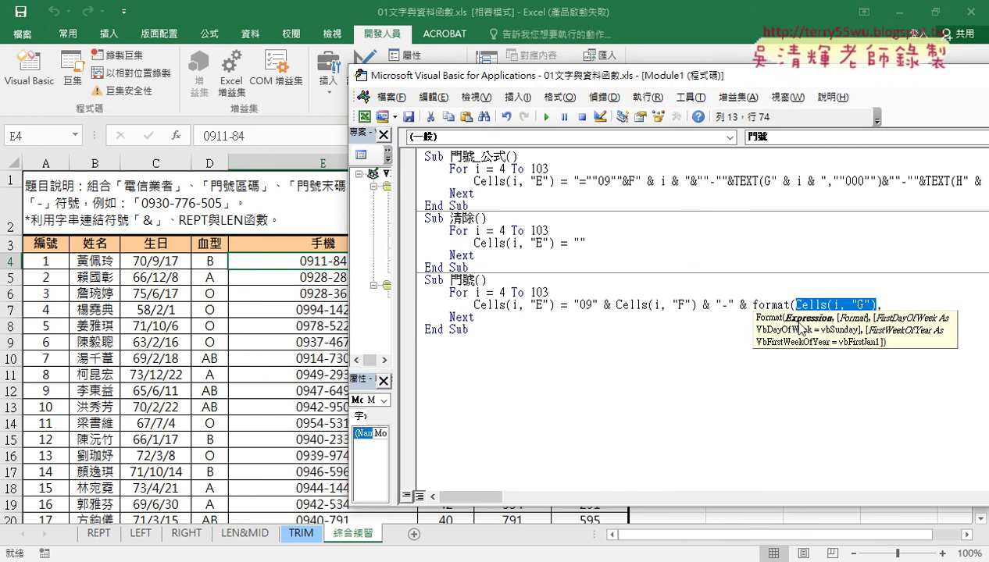
left_click(919, 306)
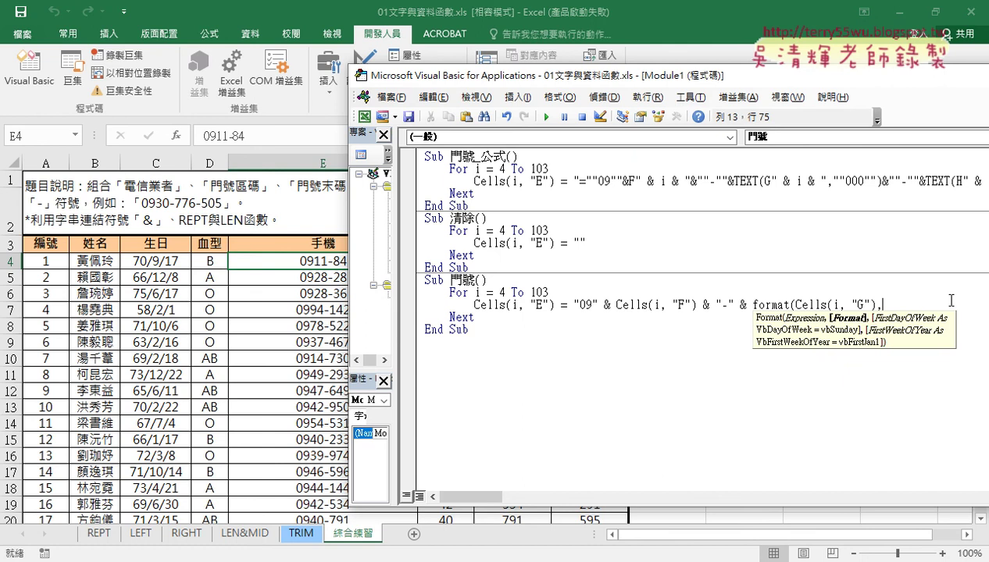
type("\"0")
type("00")
type("\")")
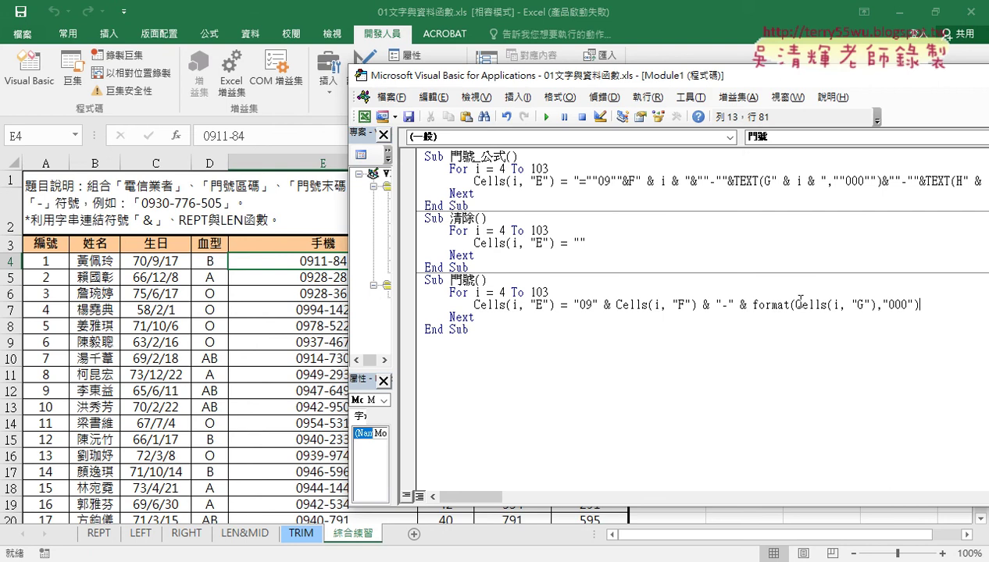
Run 門號 so 手機 shows padded numbers like 0911-084 and 0928-028.
left_click_drag(795, 304, 875, 305)
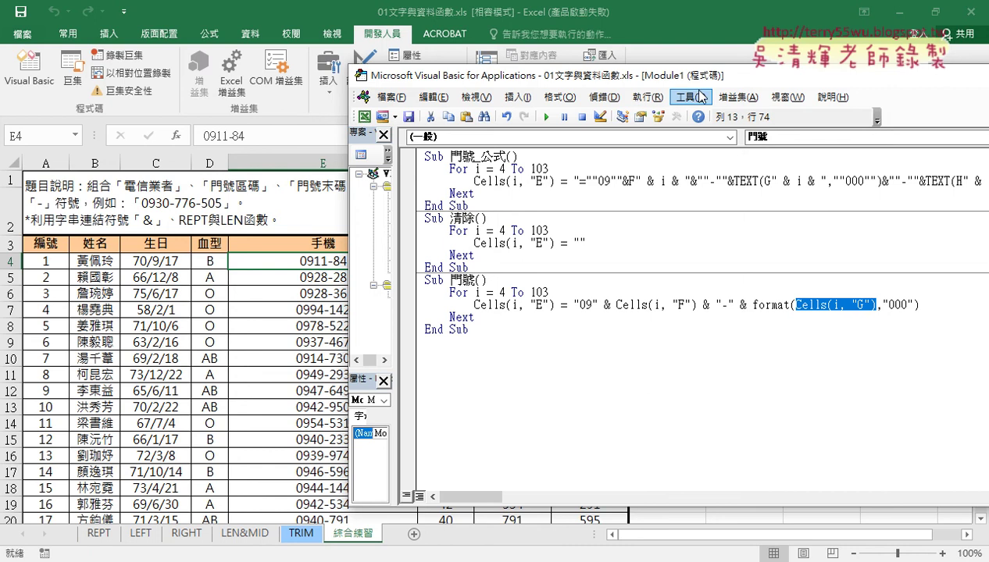
left_click_drag(685, 77, 731, 81)
left_click(593, 113)
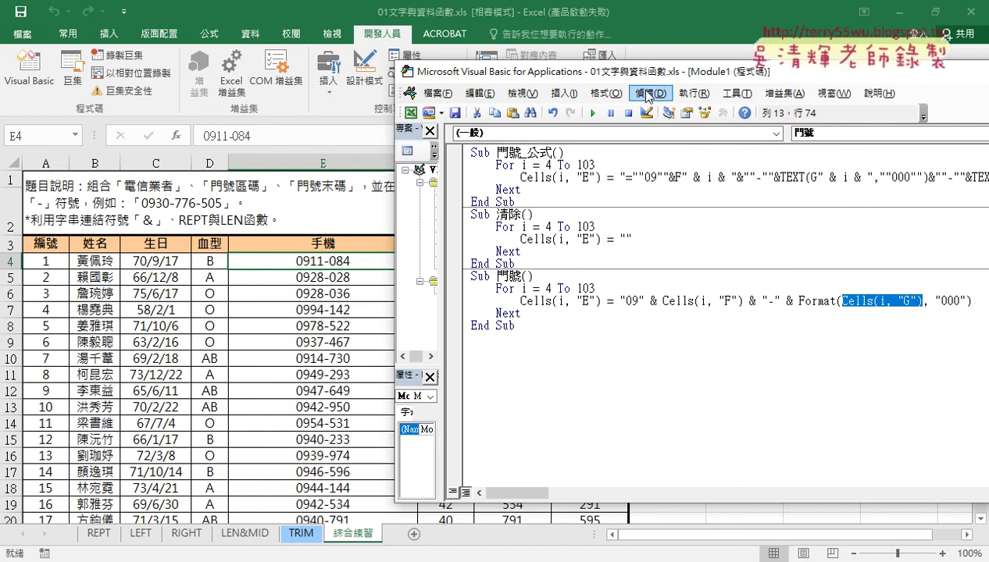
left_click_drag(650, 81, 510, 82)
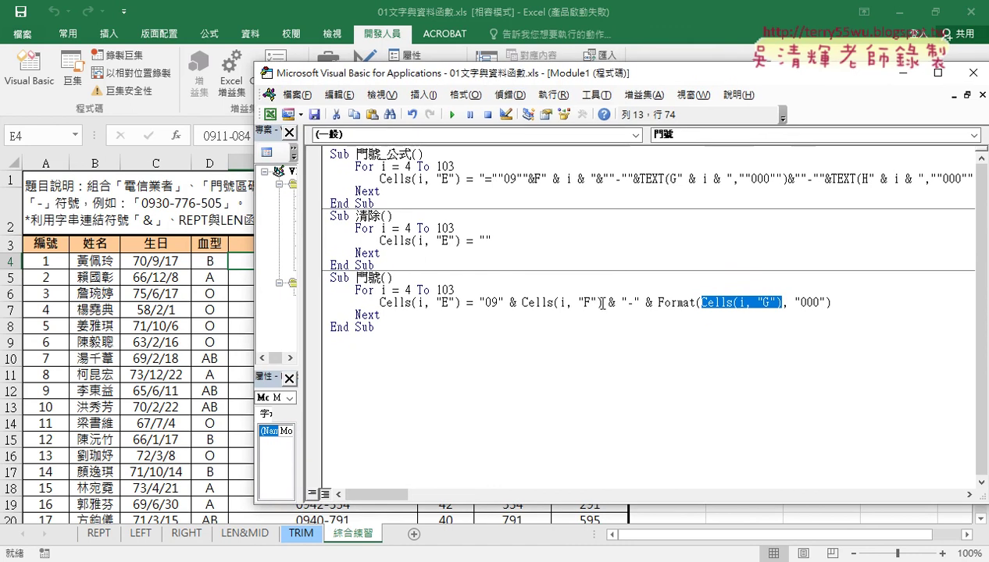
Copy & "-" & Format(Cells(i, "G"), "000") to the line end and change G to H.
left_click_drag(602, 302, 831, 302)
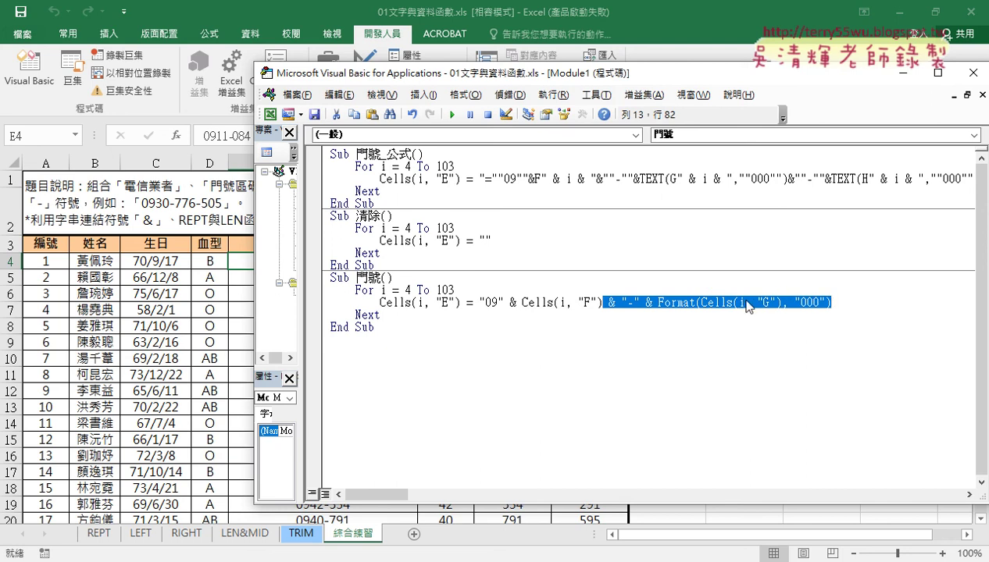
left_click_drag(746, 305, 832, 303)
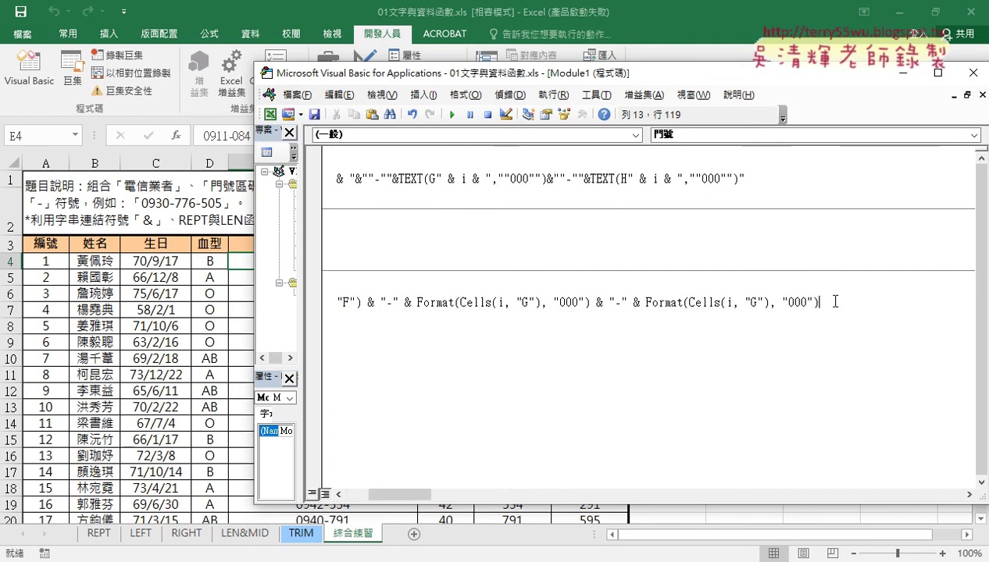
double_click(754, 302)
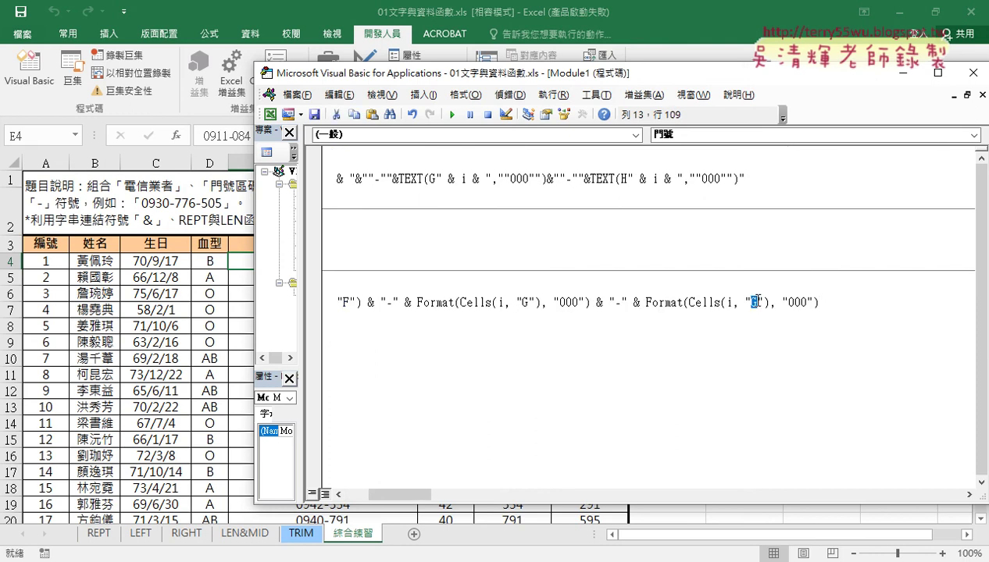
type("H")
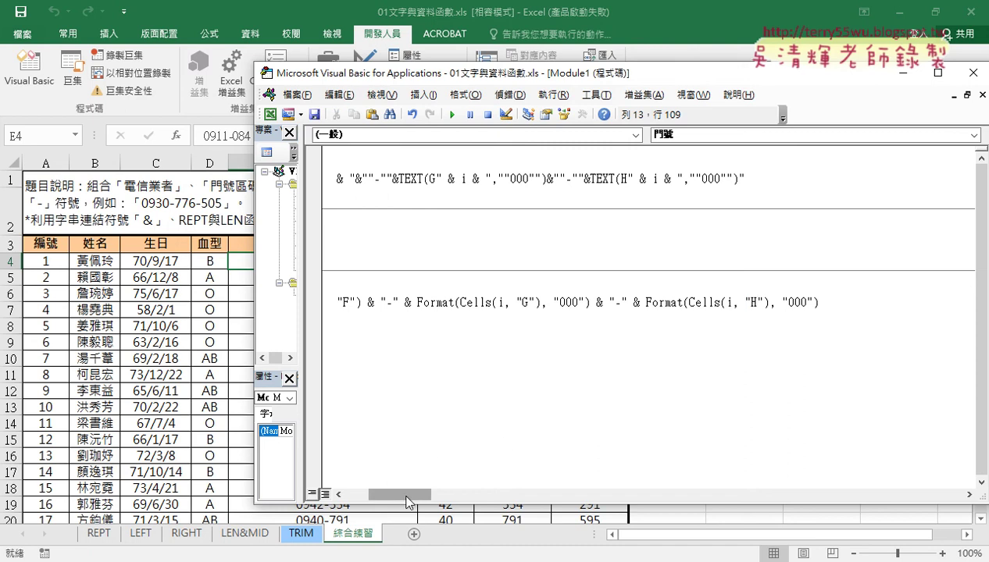
left_click_drag(404, 495, 382, 500)
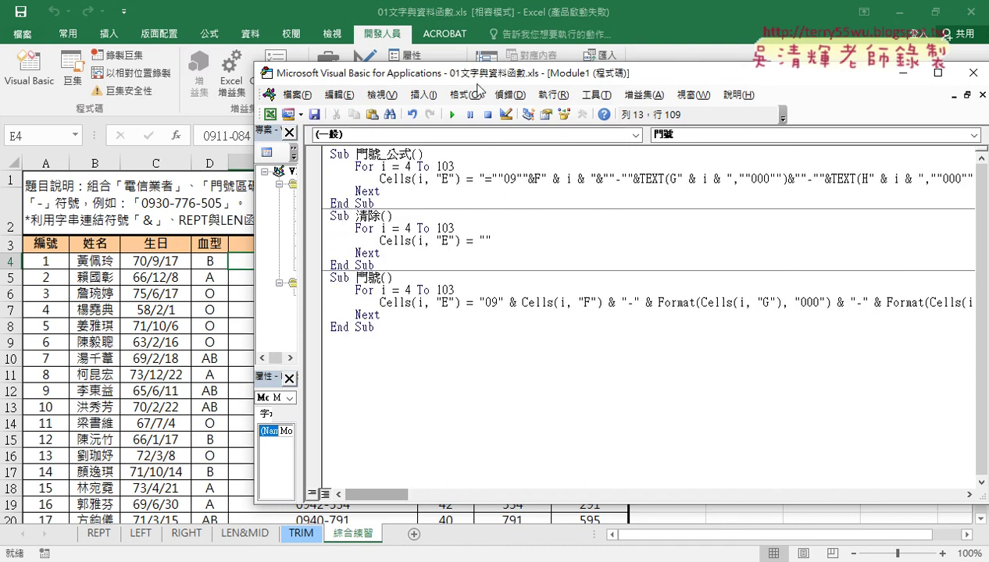
left_click_drag(479, 82, 676, 79)
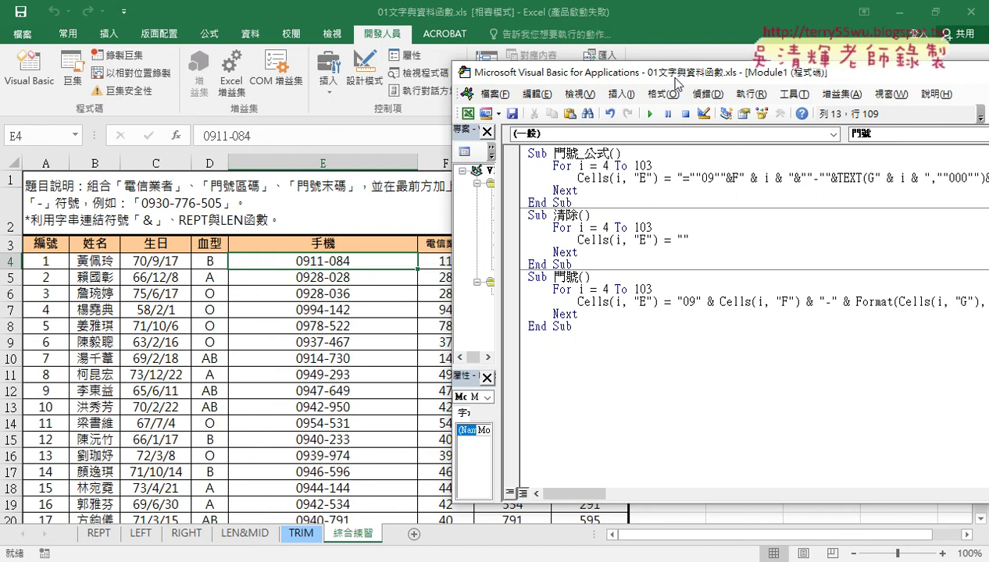
left_click_drag(577, 493, 601, 495)
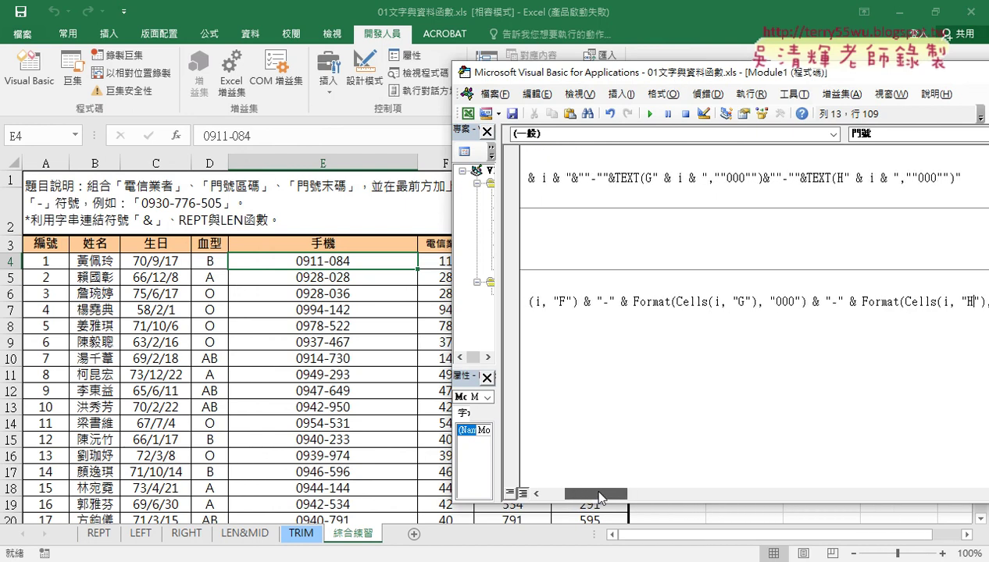
mouse_move(546, 302)
left_mouse_down()
mouse_move(986, 301)
mouse_move(976, 299)
left_mouse_up()
left_click_drag(787, 73, 728, 71)
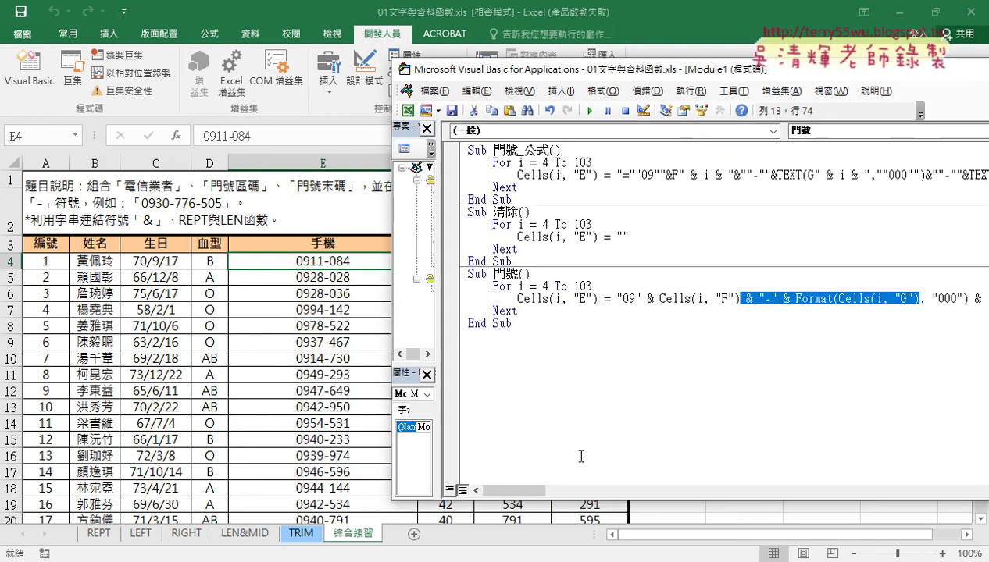
left_click_drag(536, 490, 559, 491)
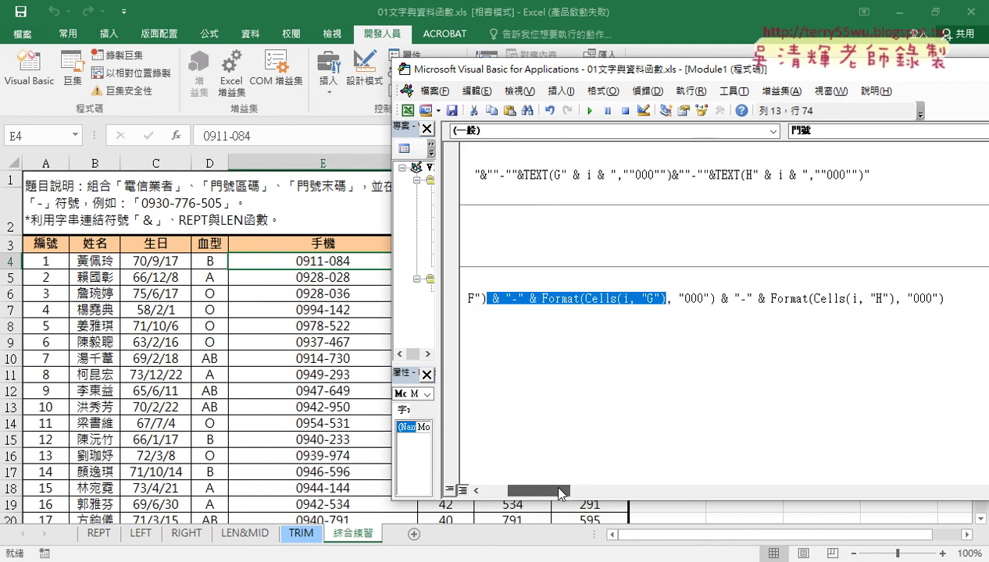
left_click(564, 300)
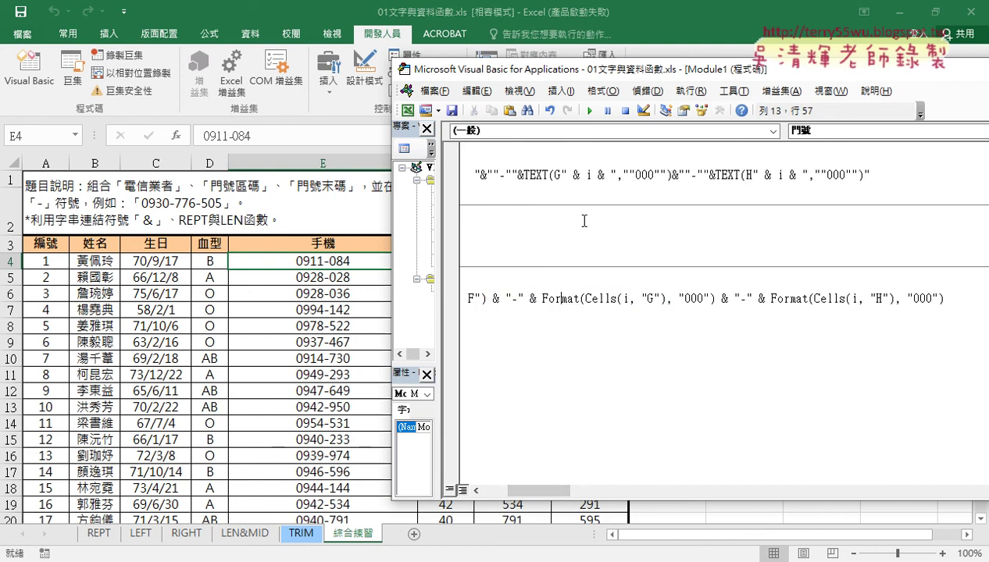
left_click(590, 111)
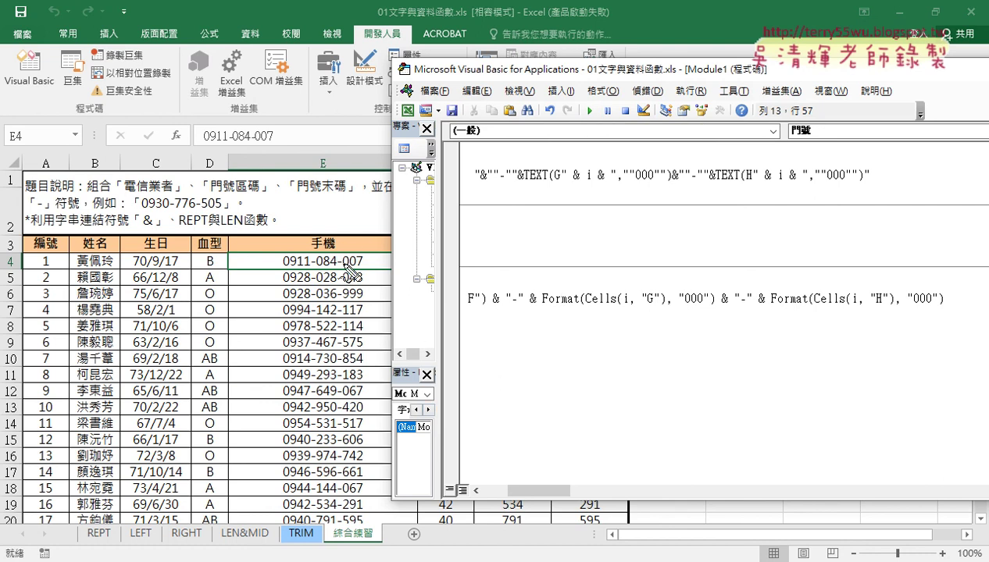
Return from the VBA editor to the 綜合練習 sheet showing the completed 手機 numbers.
left_click_drag(358, 272, 371, 256)
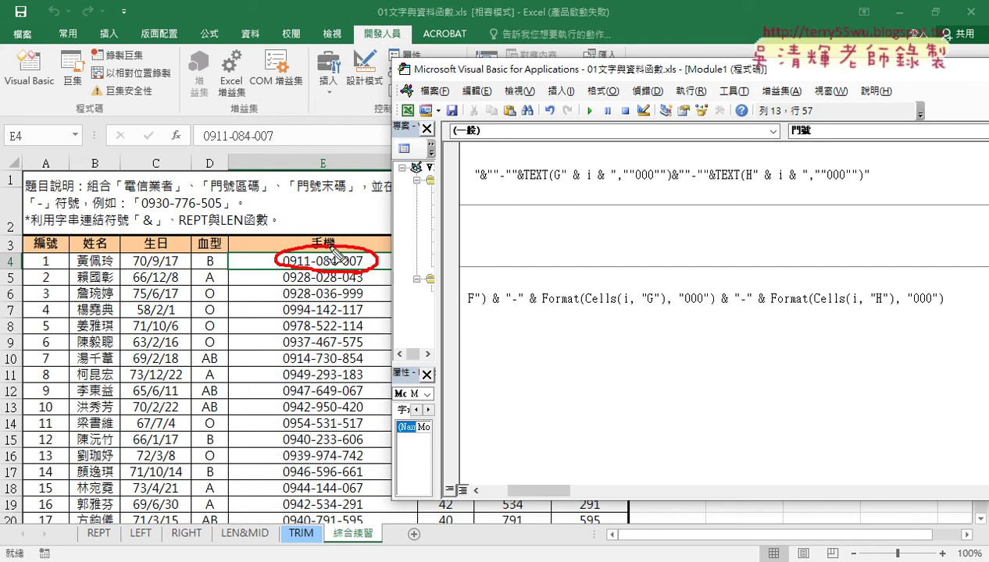
left_click_drag(217, 123, 275, 152)
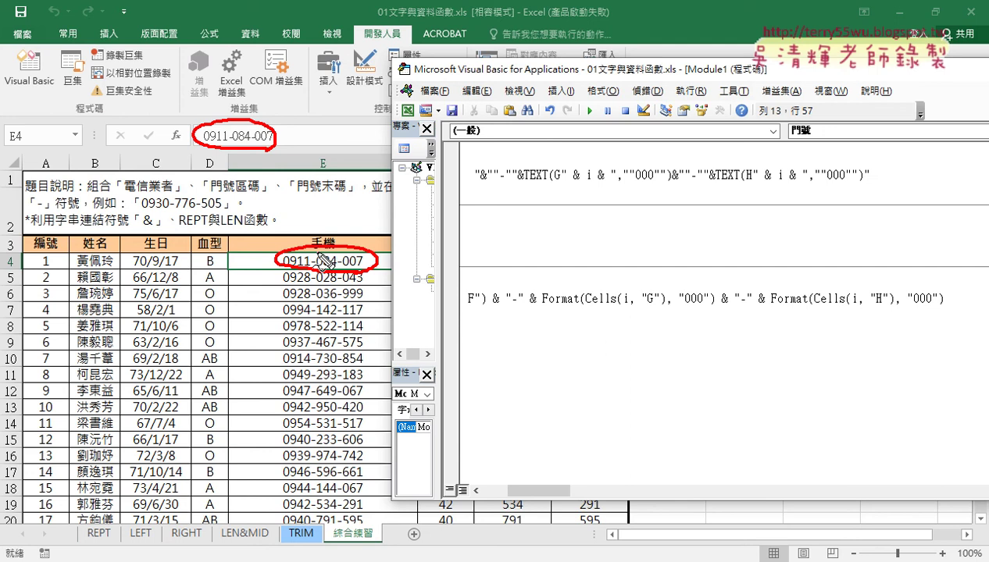
key("Escape")
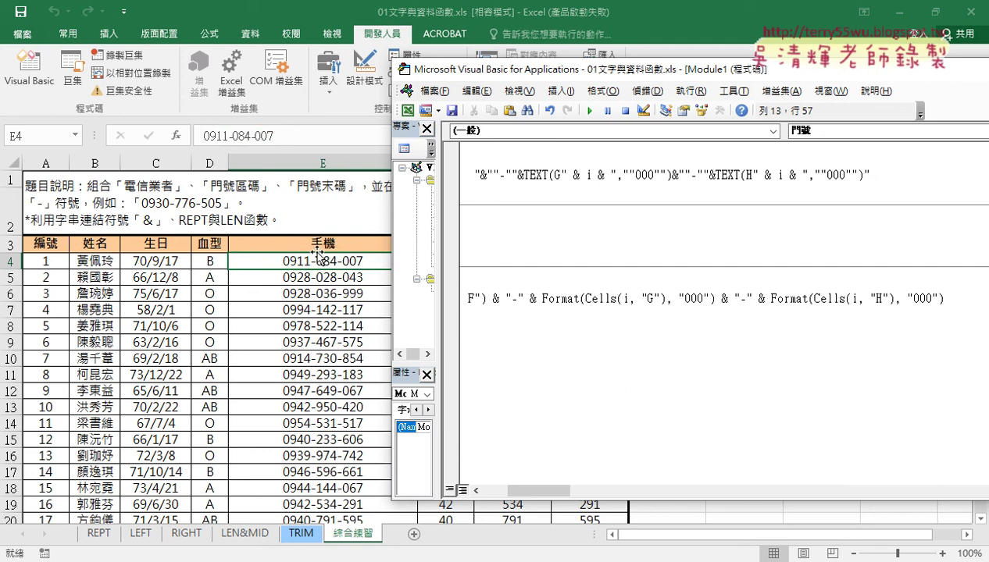
left_click_drag(542, 491, 494, 494)
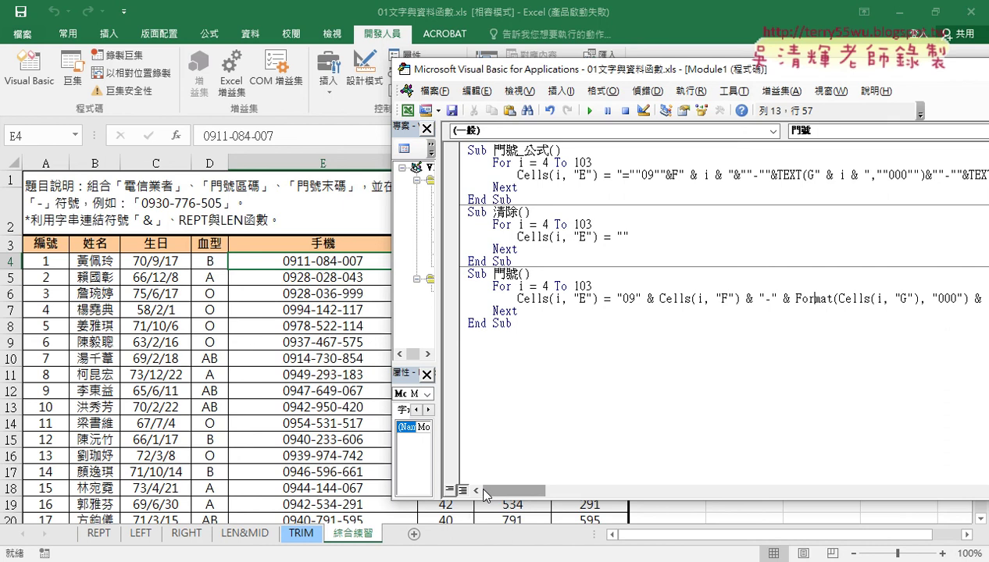
left_click(340, 320)
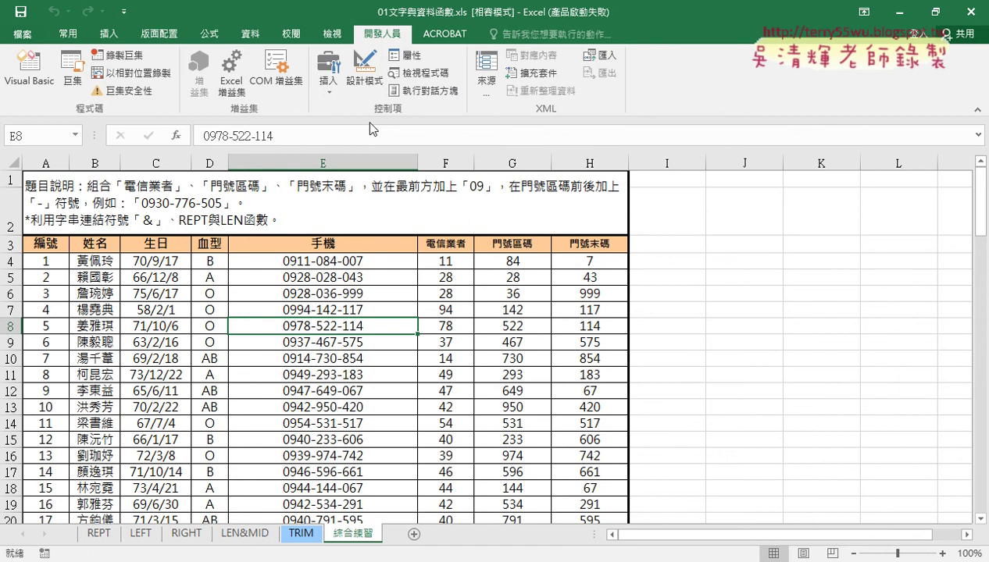
Draw a form button over I3:J4 and assign it the 門號_公式 macro.
left_click(328, 82)
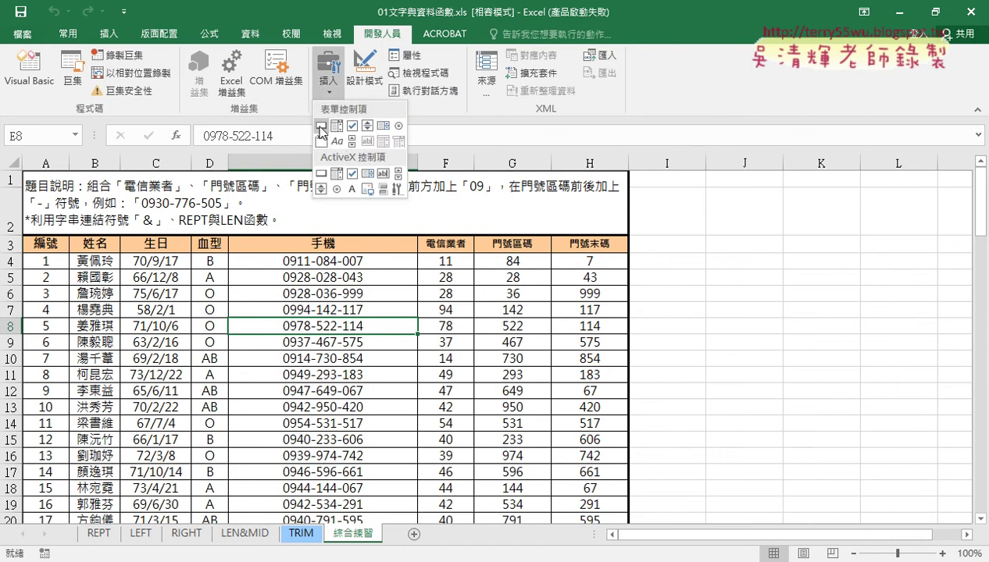
left_click(321, 126)
left_click_drag(671, 233, 783, 262)
left_click(459, 171)
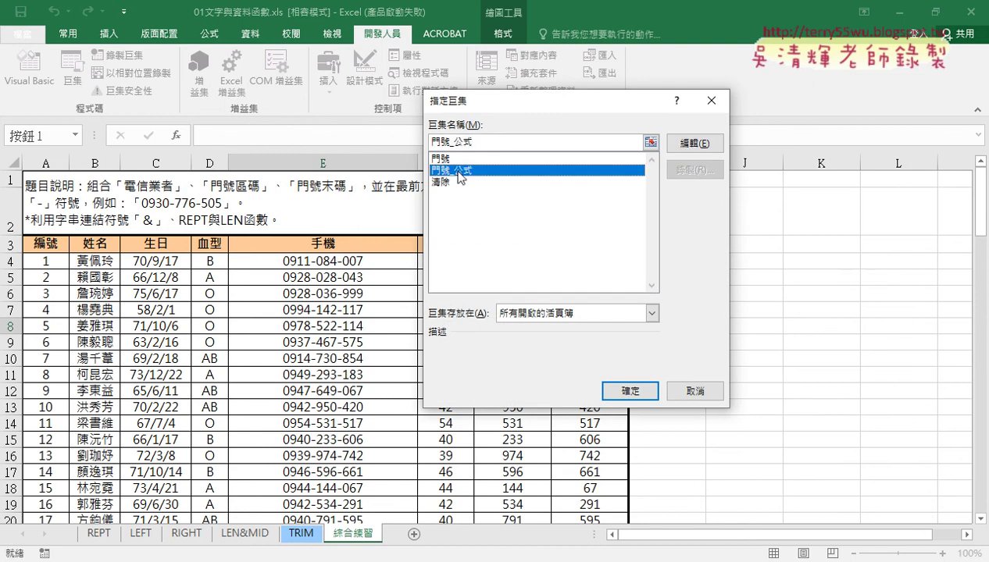
right_click(446, 144)
left_click(475, 170)
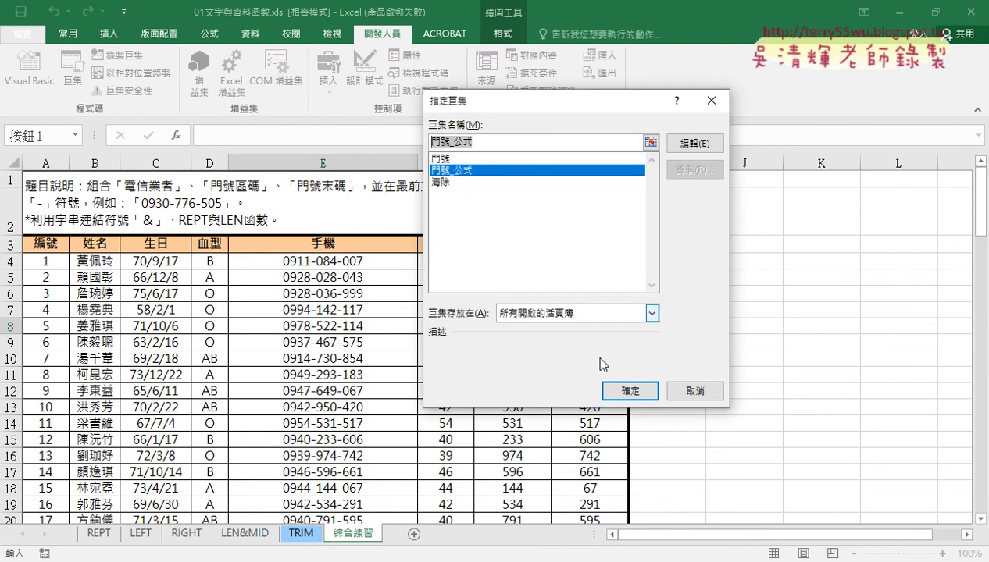
left_click(629, 391)
Change the button's caption to 門號_公式 and check the contents of cell E4.
left_click(719, 250)
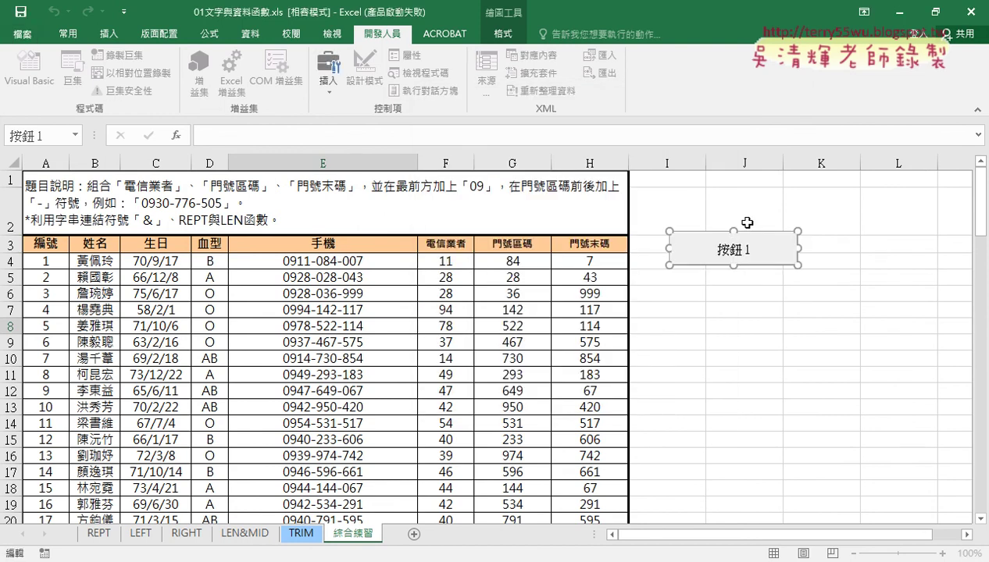
key("BackSpace")
key("BackSpace")
key("BackSpace")
key("ctrl+v")
left_click(756, 341)
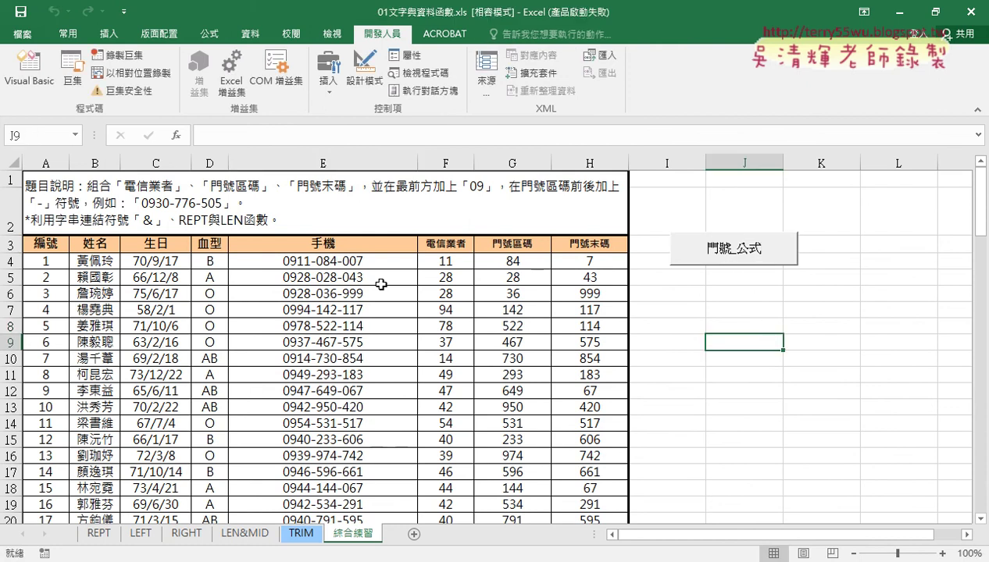
left_click(361, 261)
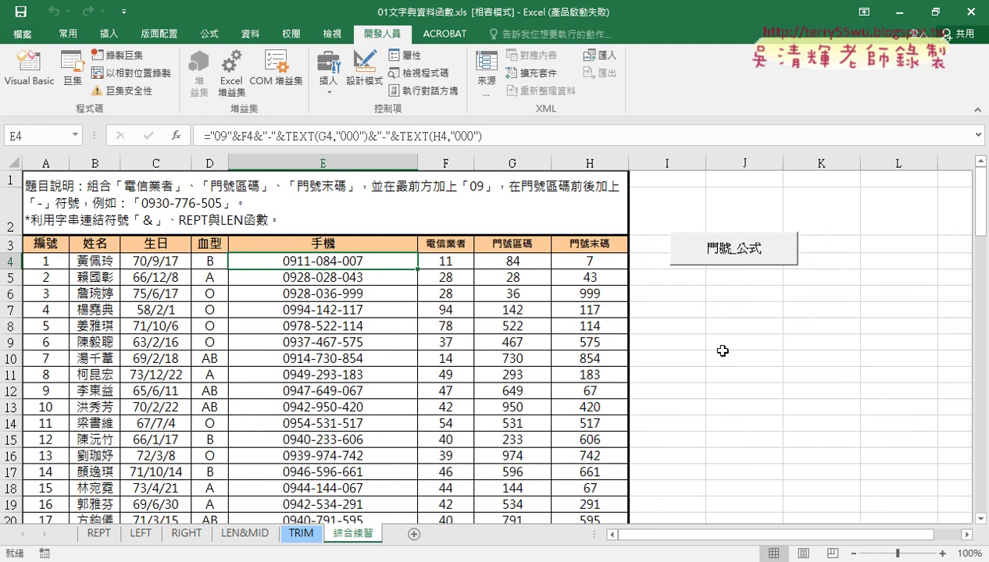
left_click(328, 100)
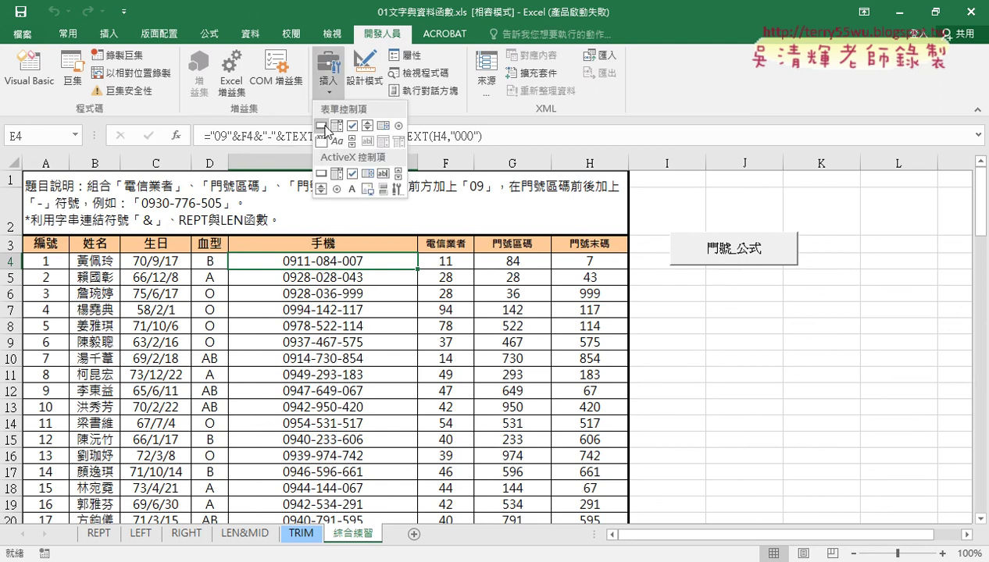
Paste two copies of the 門號_公式 button and stack them under the original.
right_click(756, 265)
key("Escape")
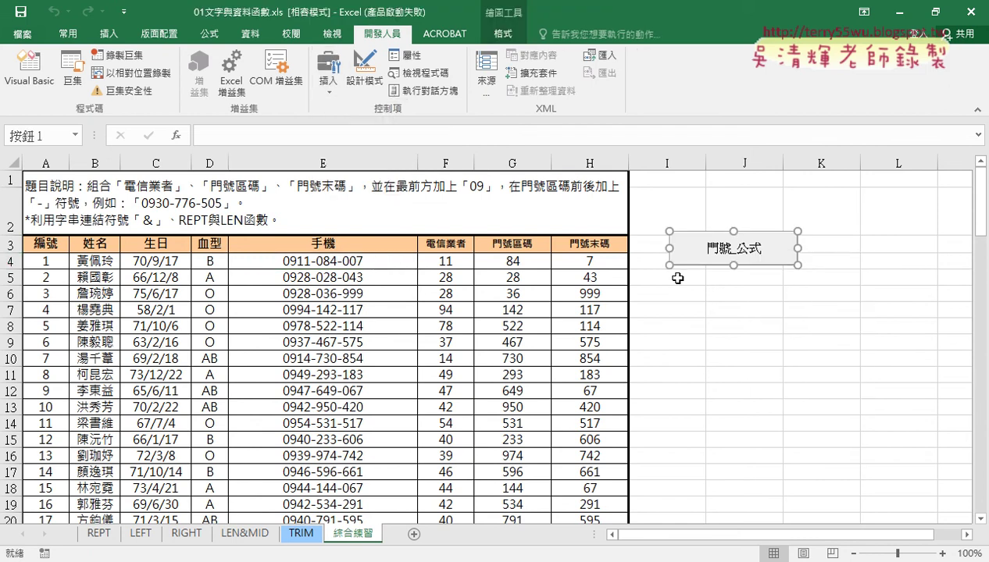
left_click(678, 278)
key("ctrl+v")
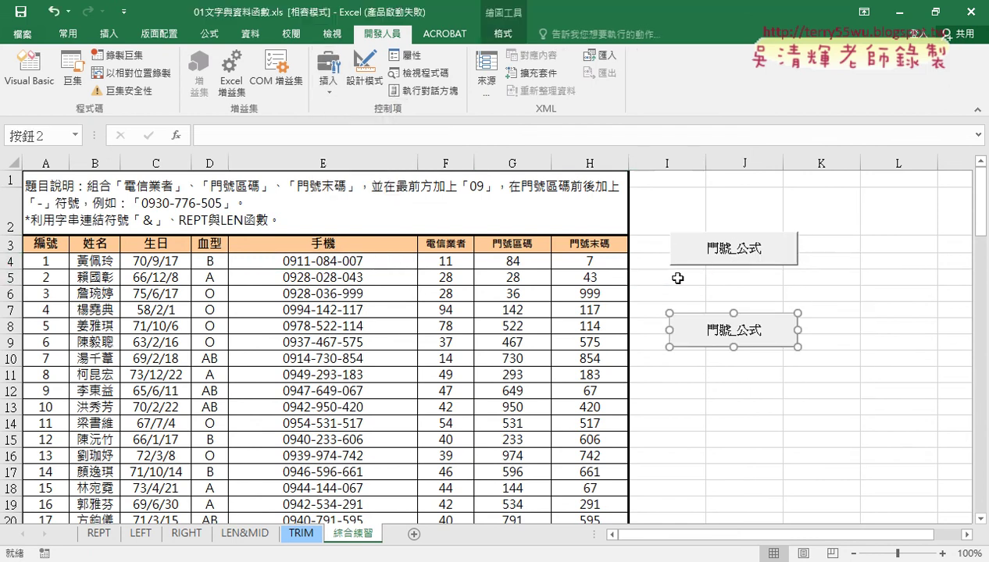
left_click_drag(699, 319, 701, 280)
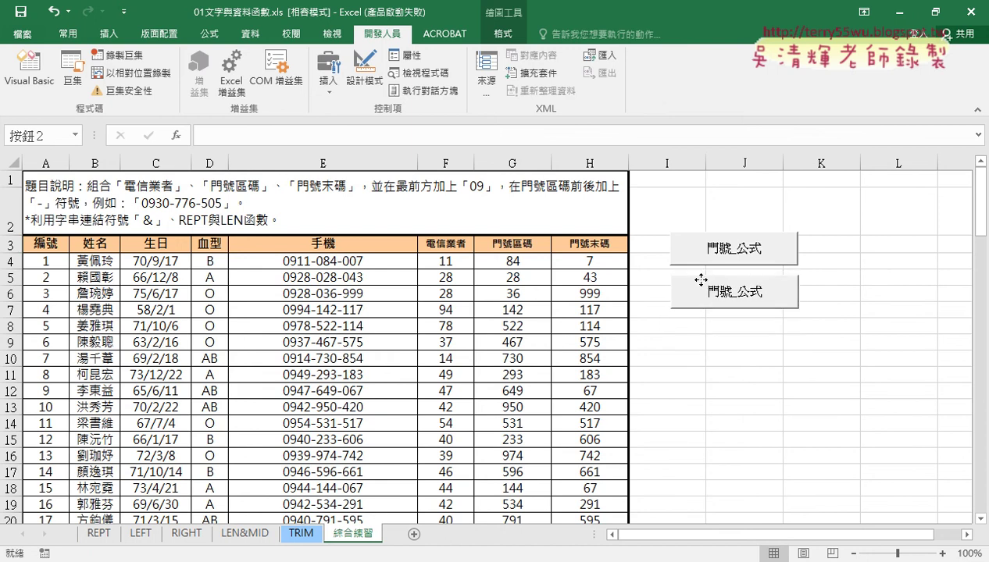
left_click(686, 314)
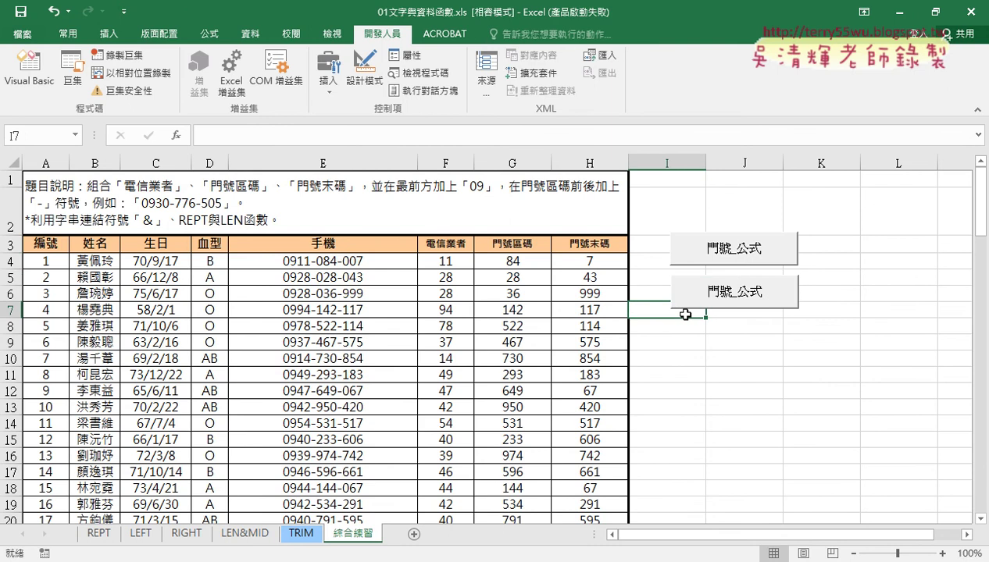
key("ctrl+v")
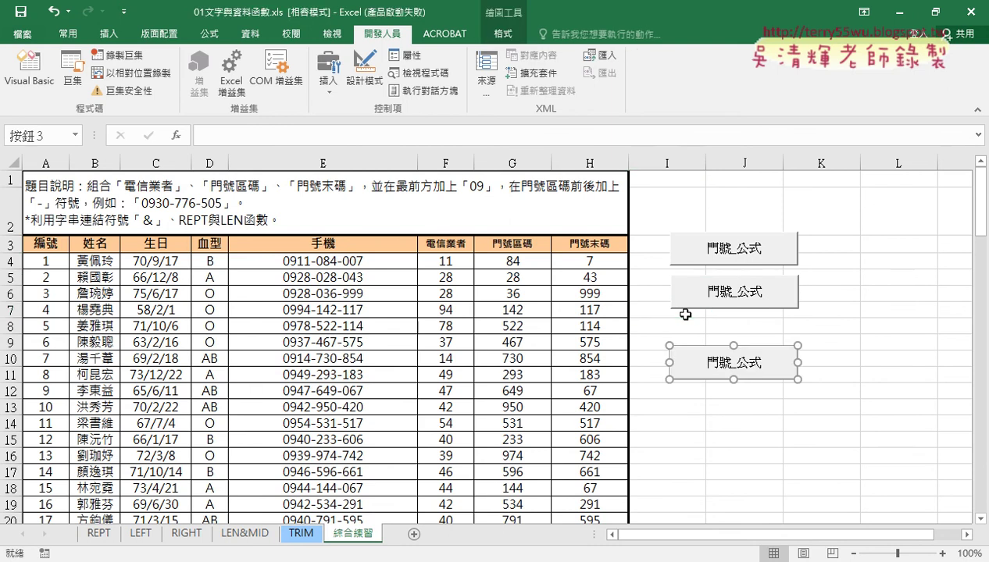
left_click_drag(692, 347, 696, 320)
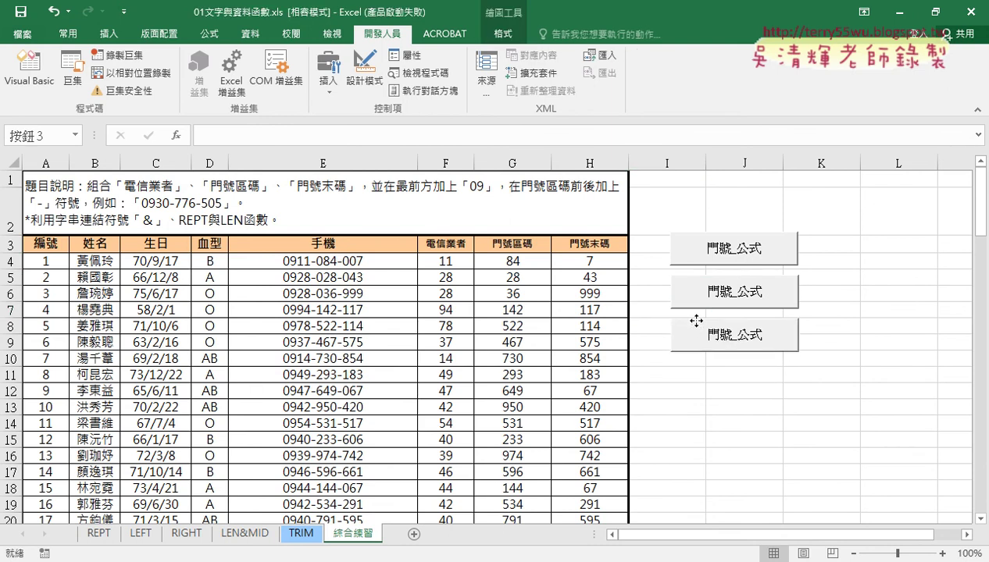
Assign the 清除 macro to the second button and relabel it 清除.
right_click(722, 291)
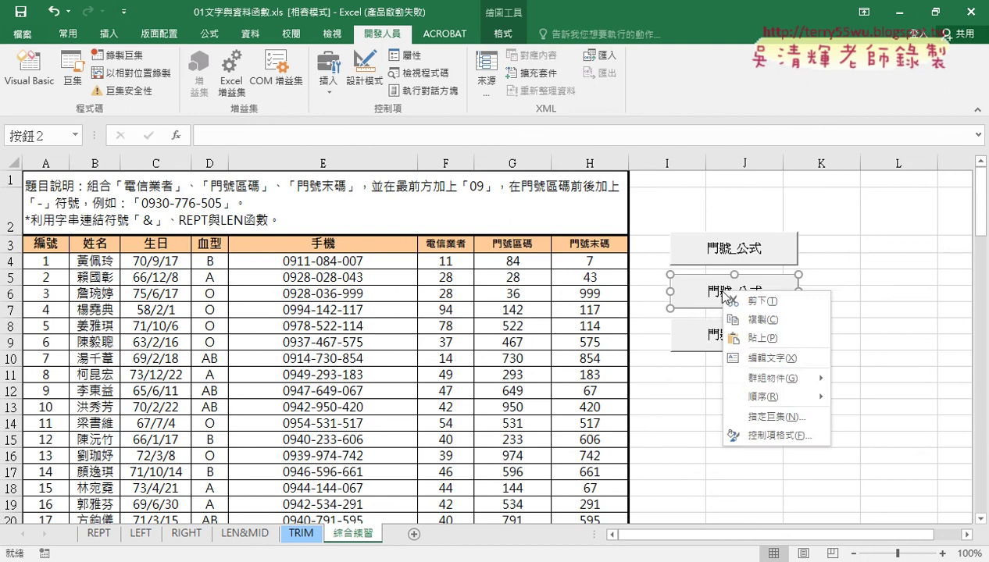
left_click(789, 418)
left_click(649, 330)
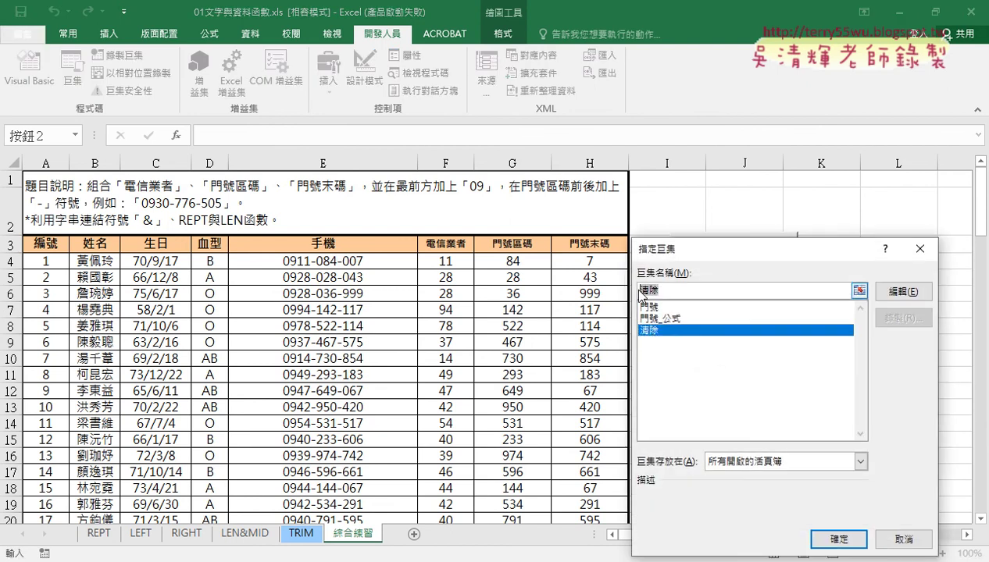
right_click(646, 290)
left_click(685, 314)
left_click(836, 539)
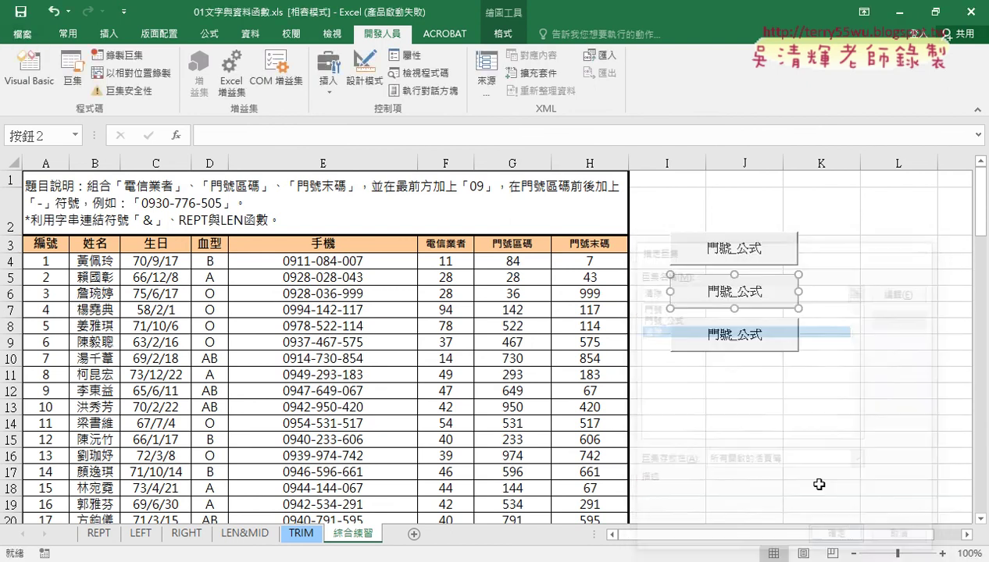
left_click(720, 291)
key("BackSpace")
key("BackSpace")
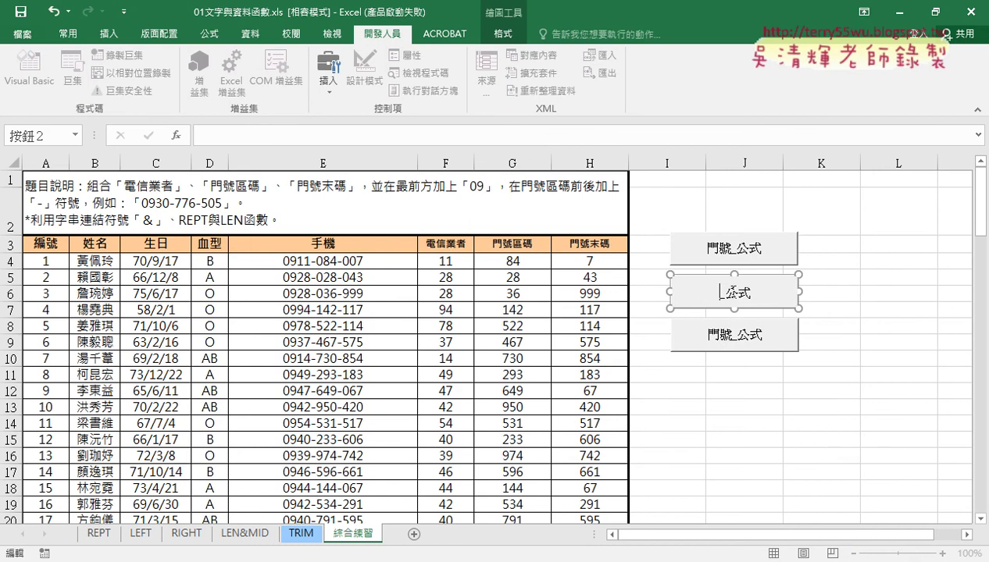
key("Delete")
key("Delete")
key("Delete")
type("清除")
Assign the 門號 macro to the third button and relabel it 門號.
right_click(744, 332)
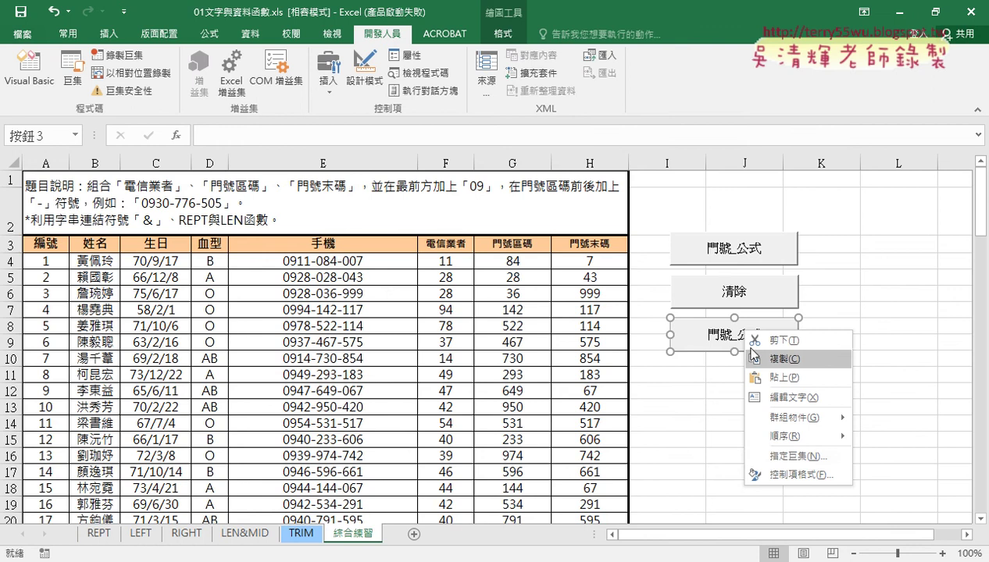
left_click(776, 457)
left_click(650, 308)
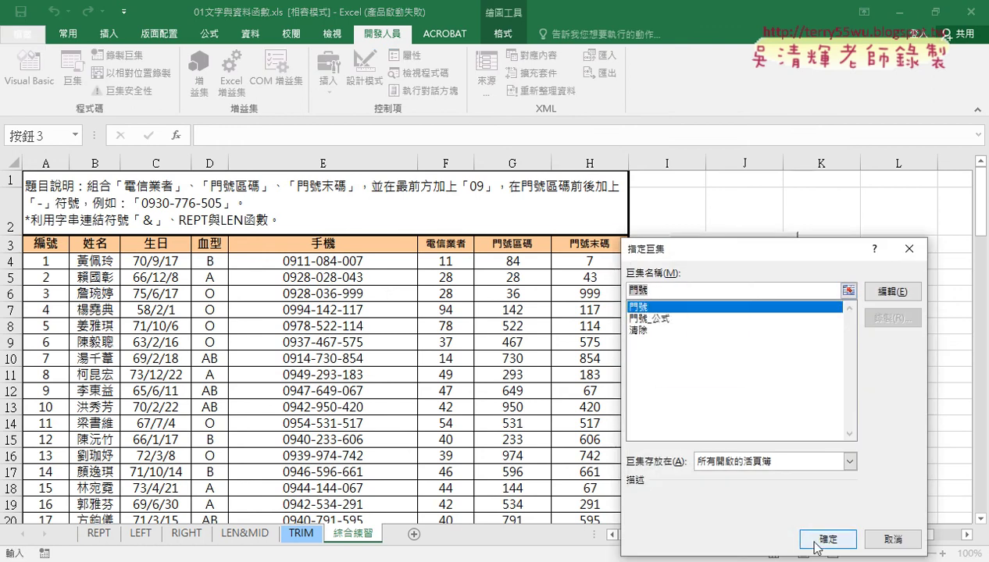
left_click(816, 539)
left_click(711, 335)
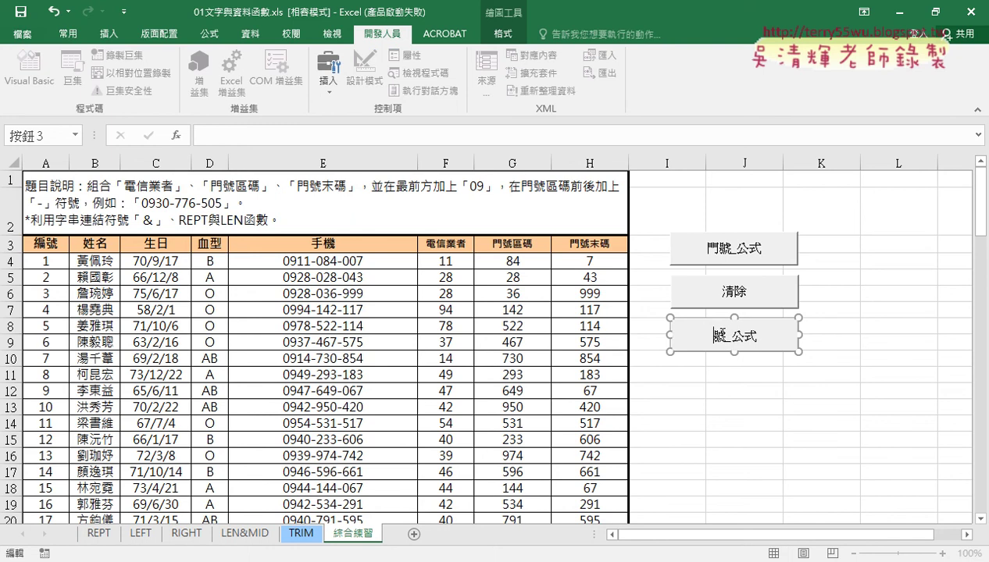
key("Delete")
key("Delete")
key("Delete")
type("門號")
left_click(723, 403)
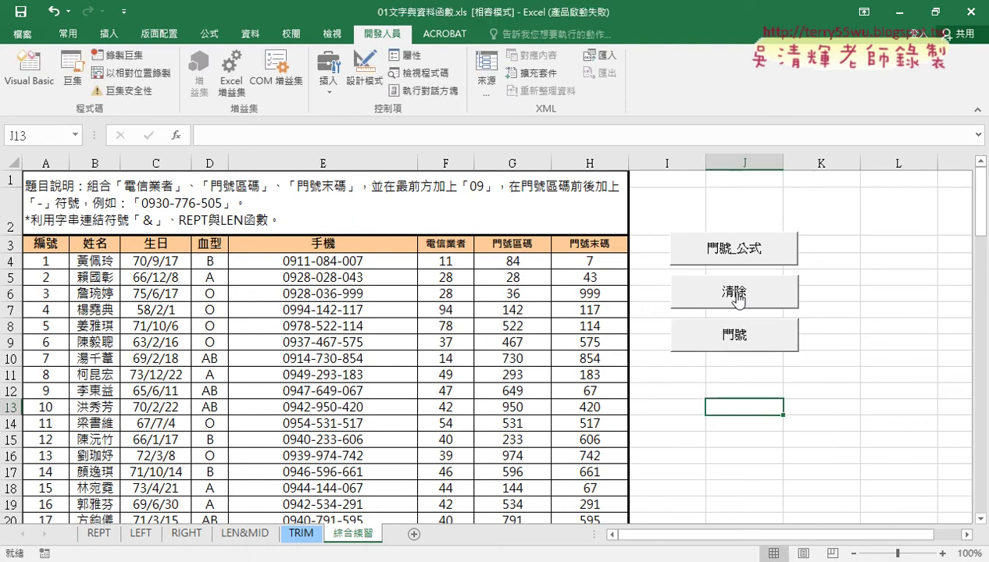
Run 清除, 門號_公式, 清除 again, then 門號 to fill 手機 with phone-number values.
left_click(736, 297)
left_click(334, 260)
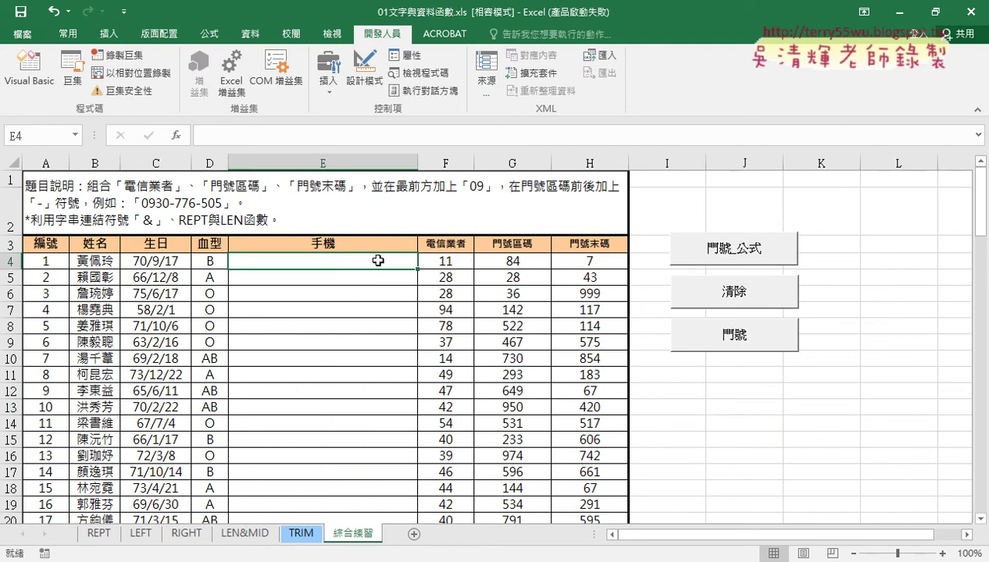
left_click(720, 261)
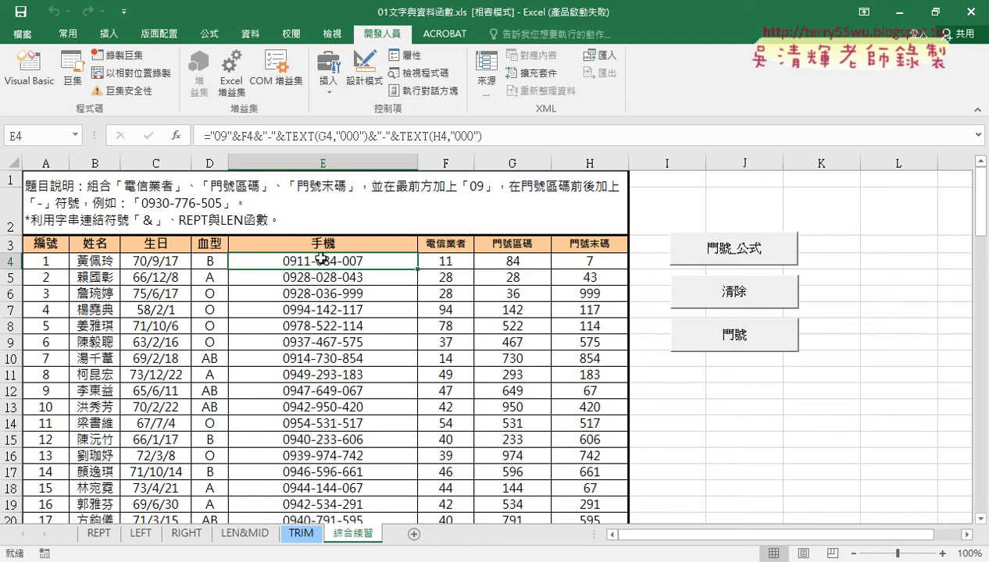
left_click(719, 297)
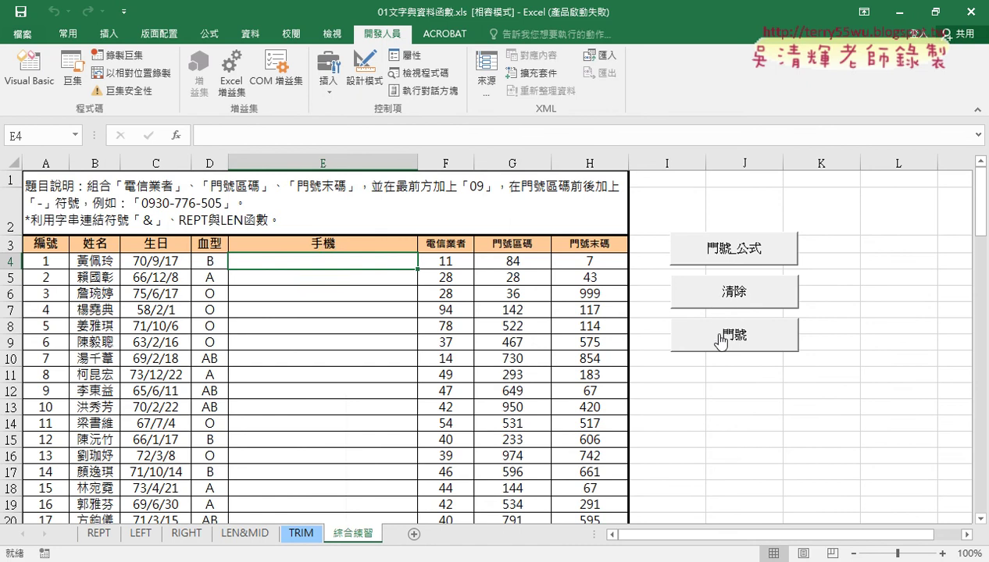
left_click(723, 334)
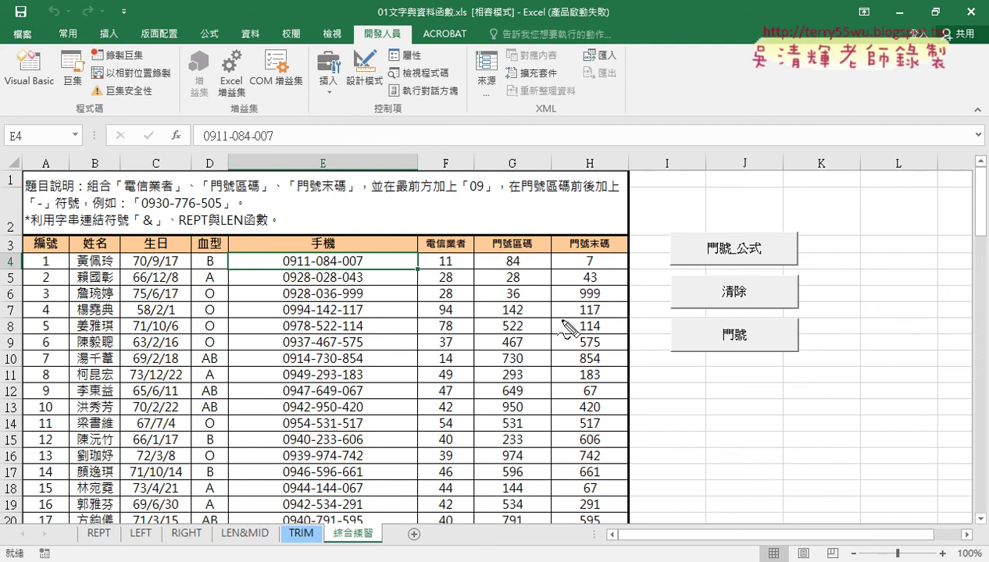
left_click_drag(755, 367, 767, 388)
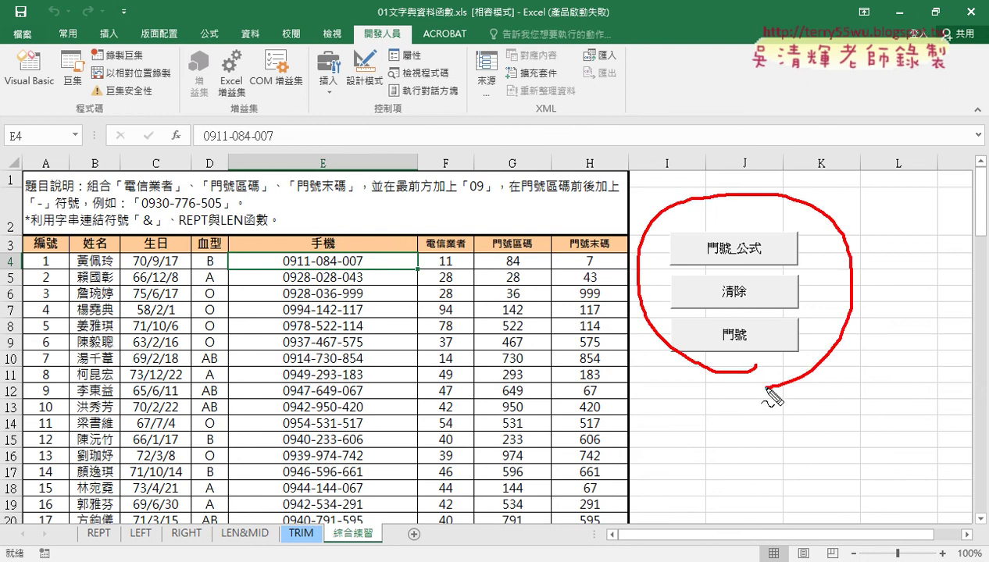
key("Escape")
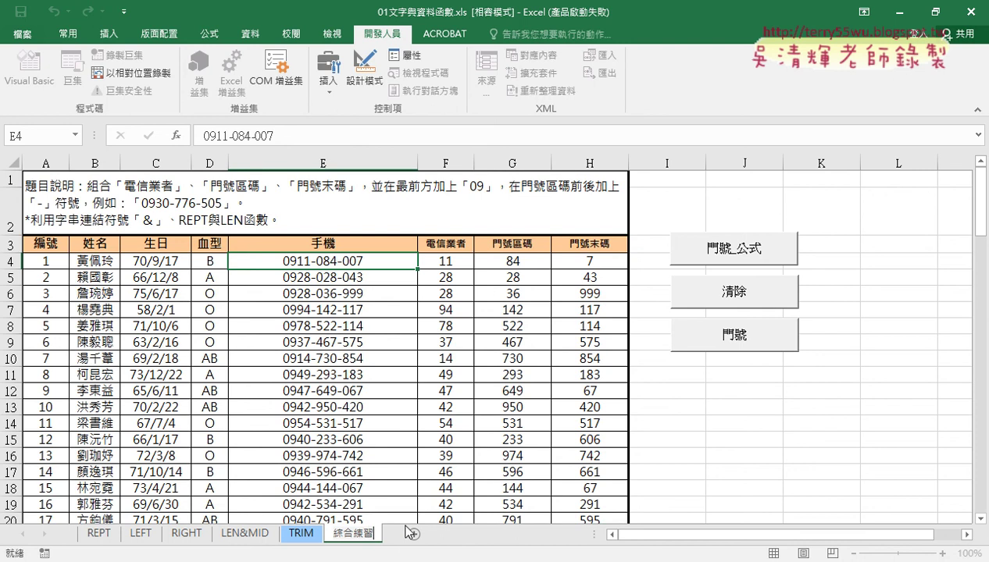
Append (VBA) to the sheet tab name, making it 綜合練習(VBA).
type("0")
type("VBA")
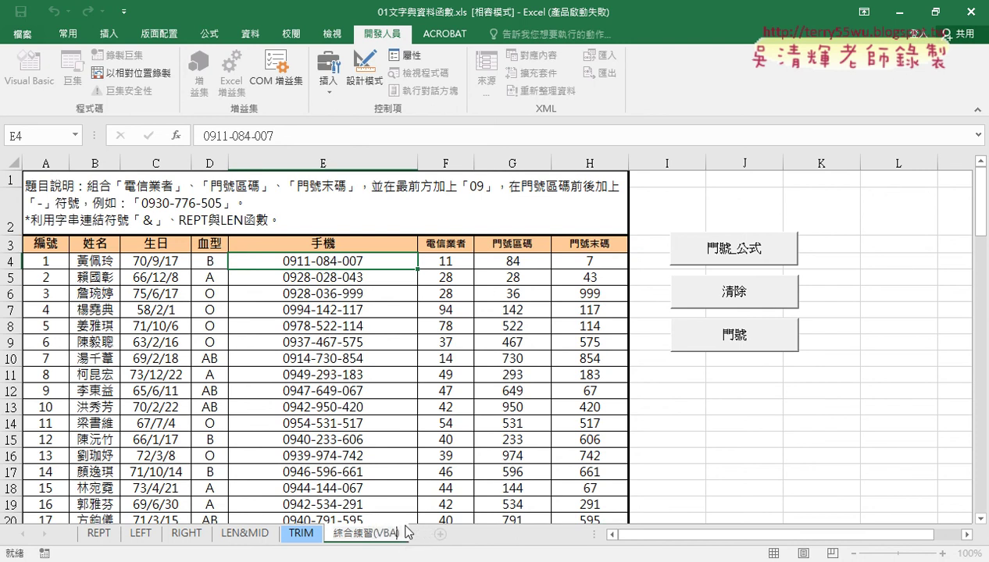
type(")")
key("Return")
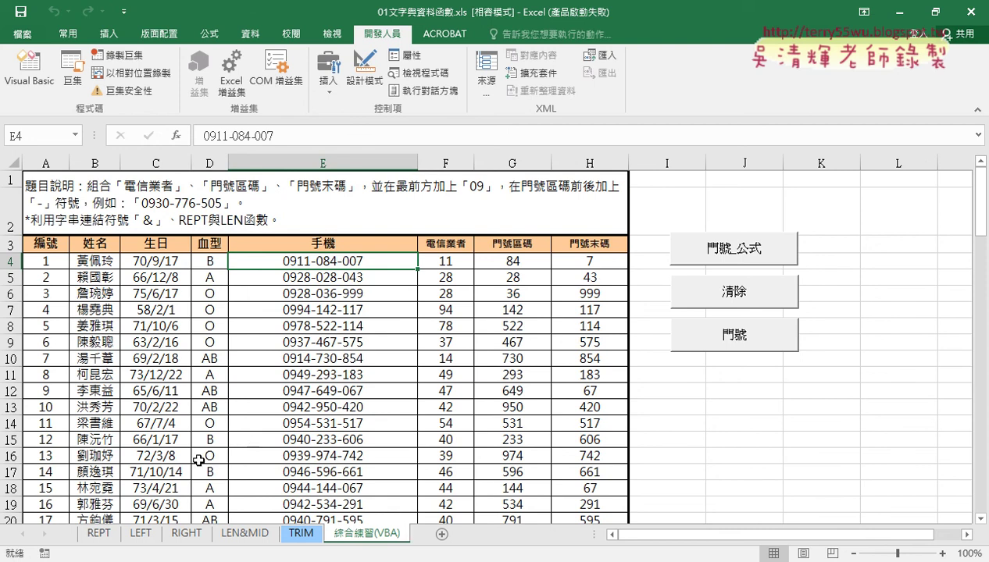
Open the Save As browse dialog and review the Save as type list without changing it.
left_click(27, 36)
left_click(41, 189)
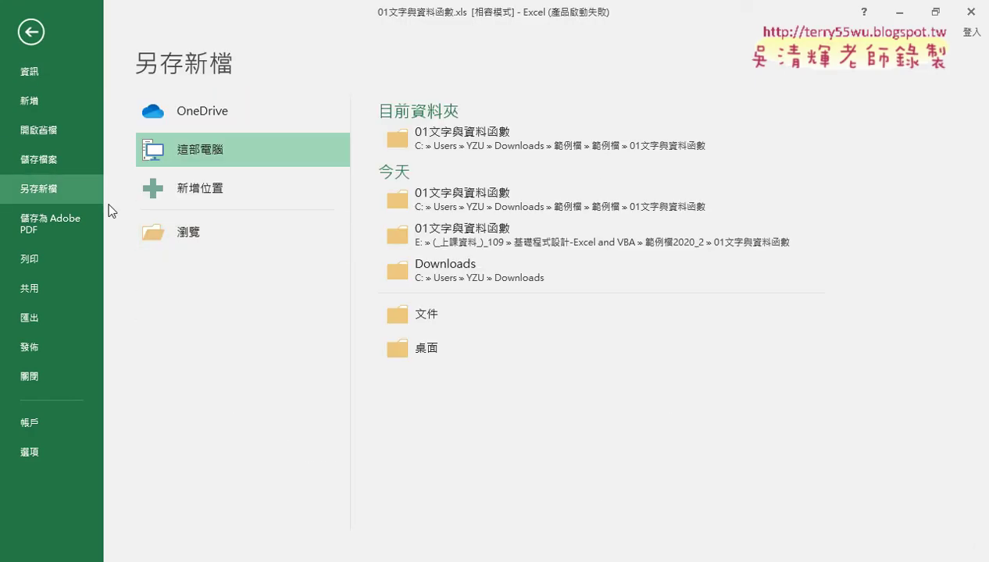
left_click(234, 242)
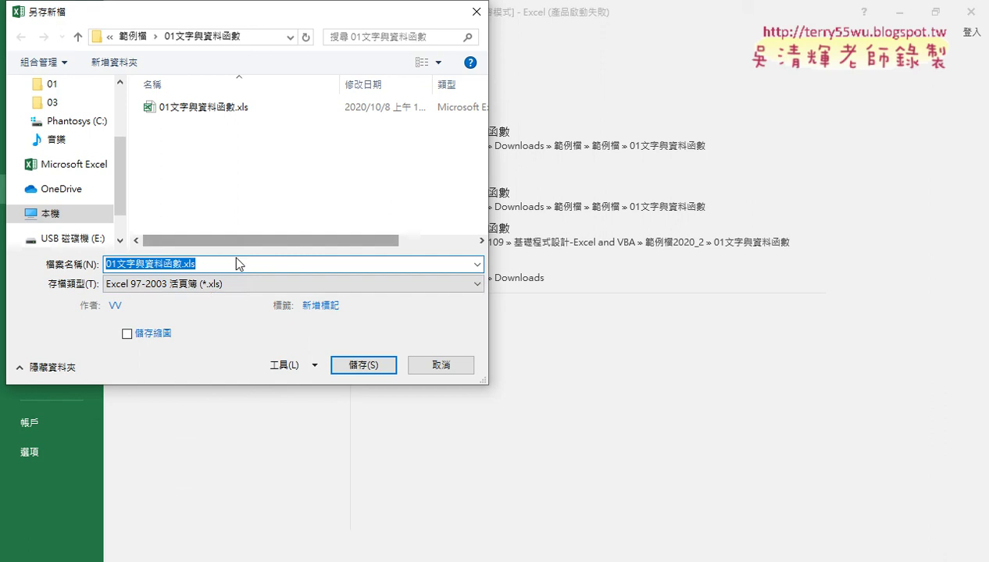
left_click(205, 286)
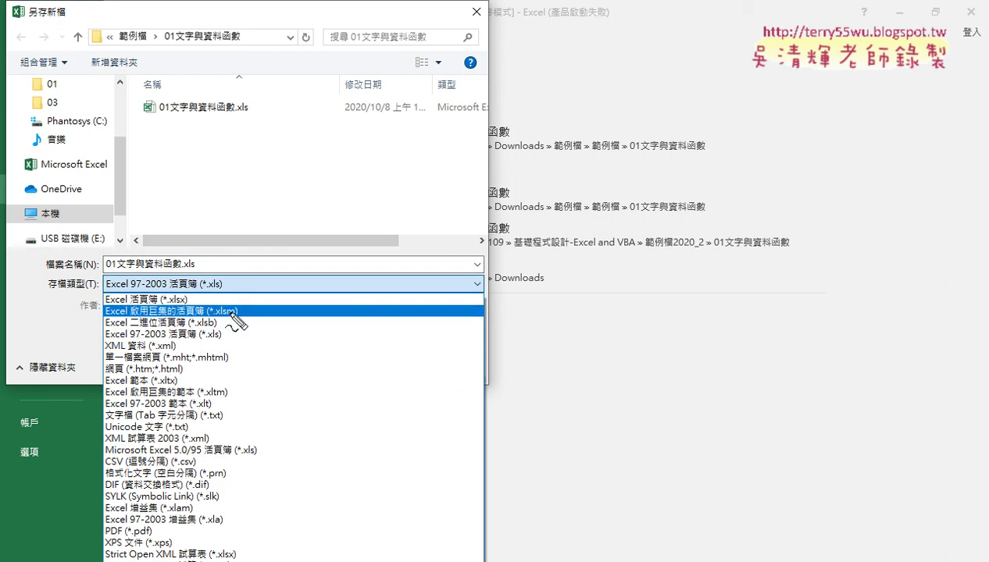
mouse_move(241, 321)
left_mouse_down()
mouse_move(149, 328)
mouse_move(242, 321)
mouse_move(308, 349)
left_mouse_up()
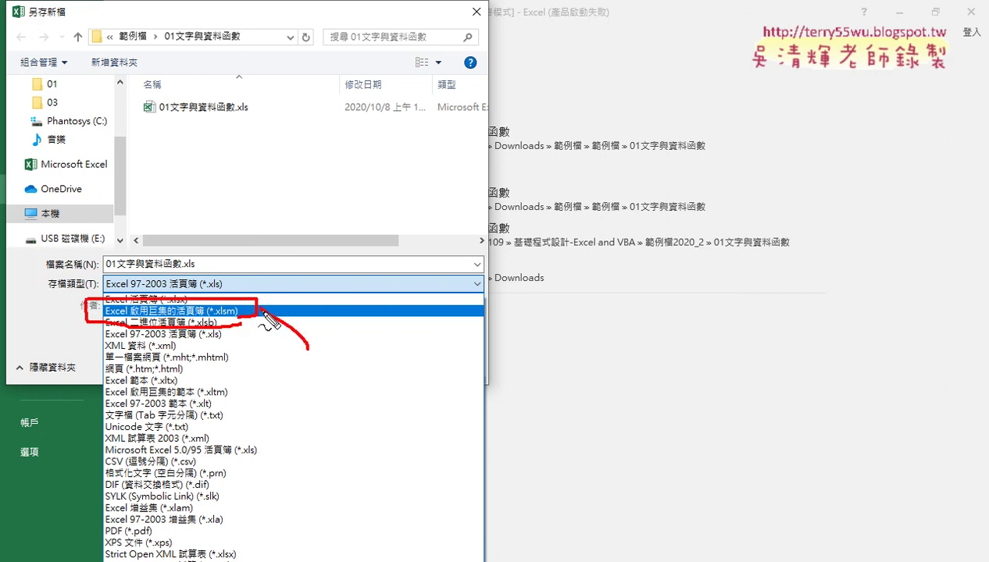
left_click_drag(266, 314, 287, 311)
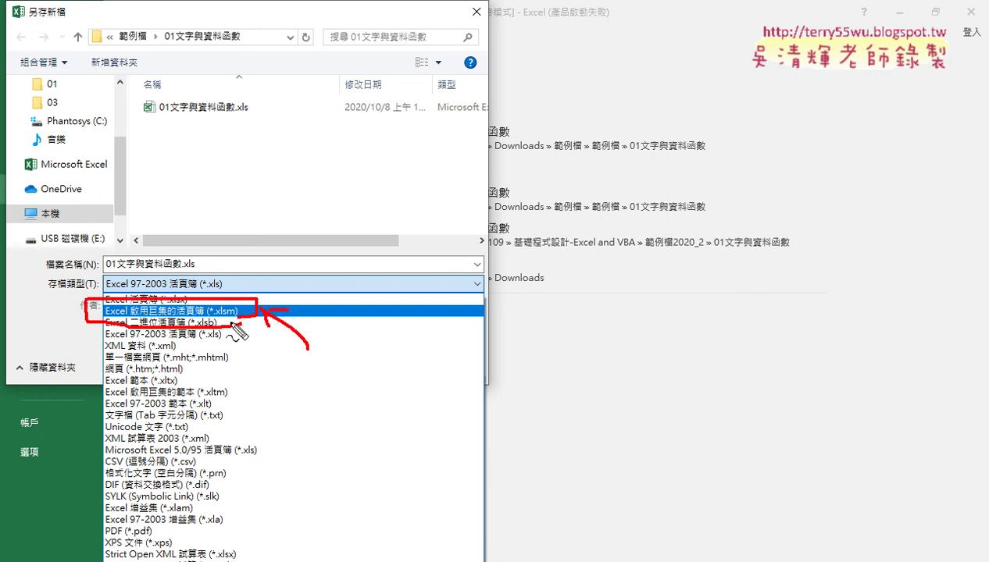
key("Escape")
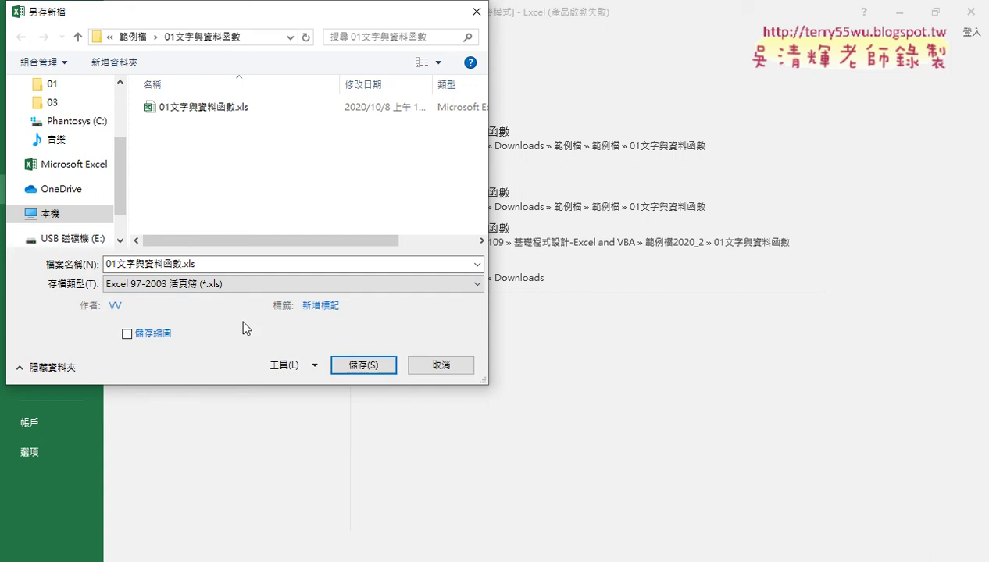
Keep the Excel 97-2003 .xls type and save, replacing the existing 01文字與資料函數.xls.
left_click(217, 283)
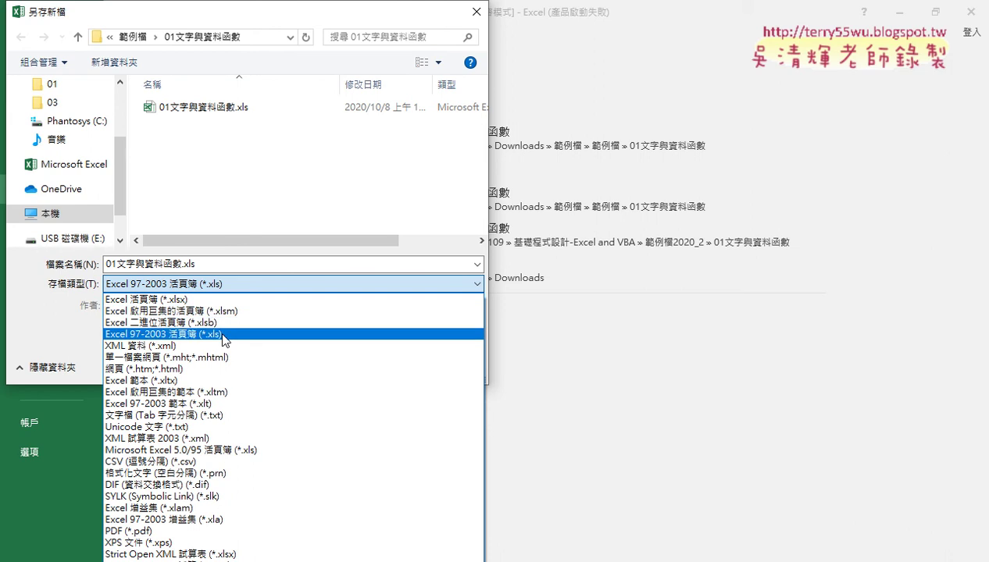
left_click(224, 335)
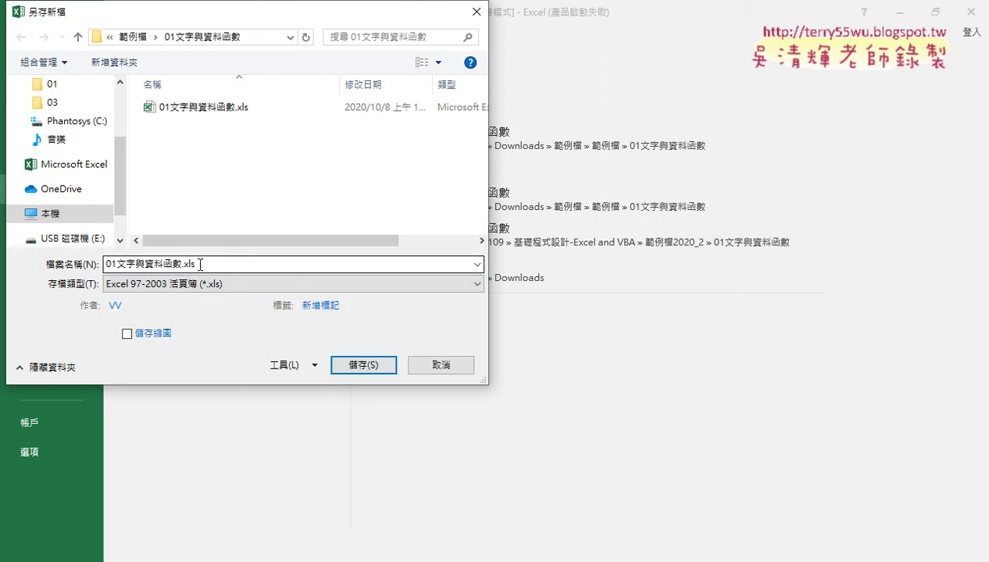
left_click(356, 363)
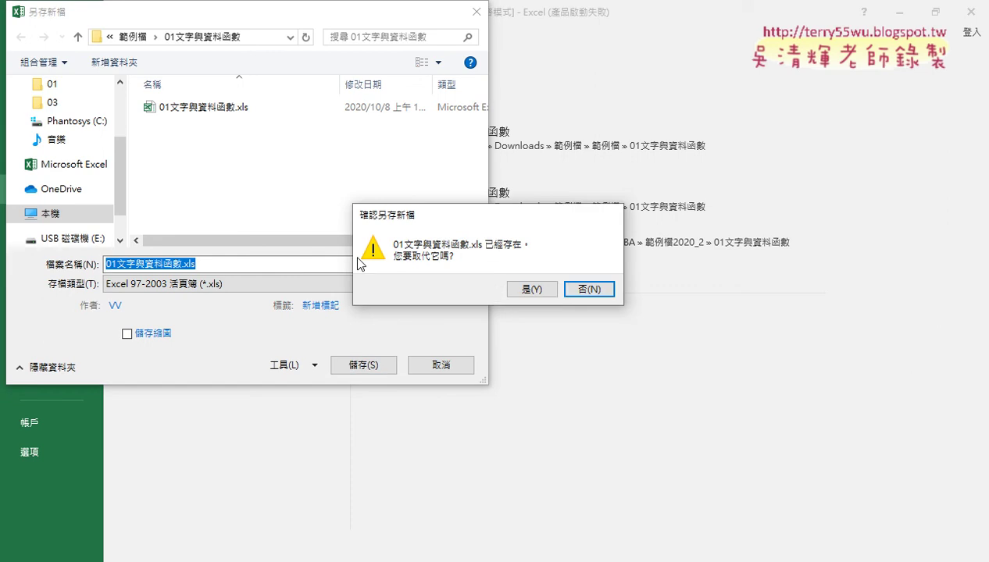
left_click(521, 289)
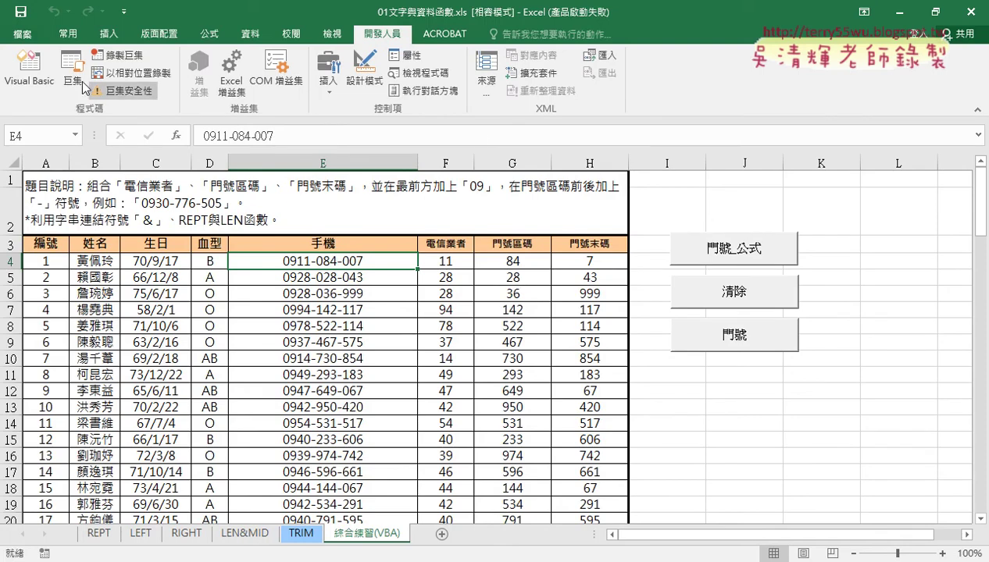
Save a copy as 01文字與資料函數(20201008) in Excel 97-2003 .xls format.
left_click(22, 34)
left_click(51, 196)
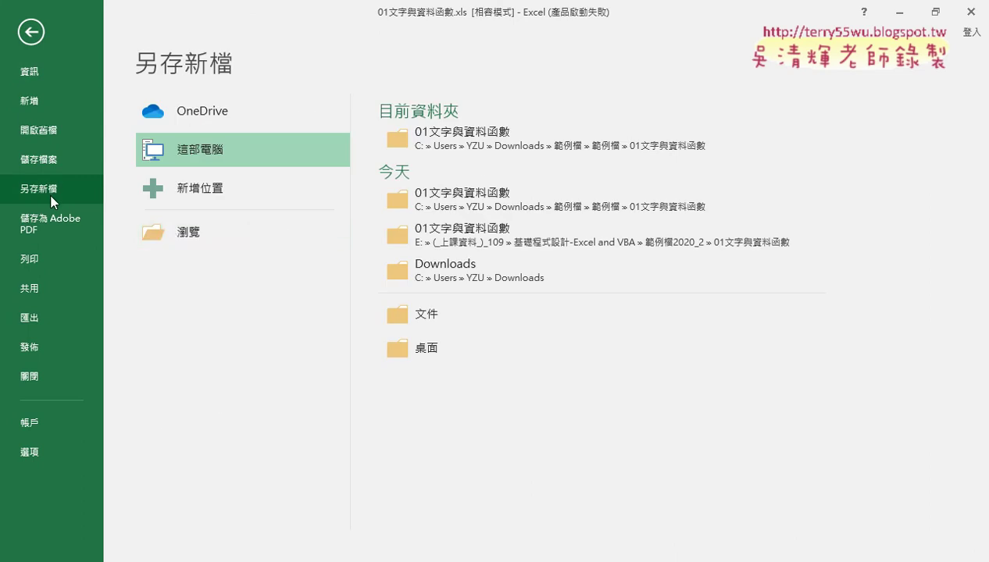
left_click(174, 230)
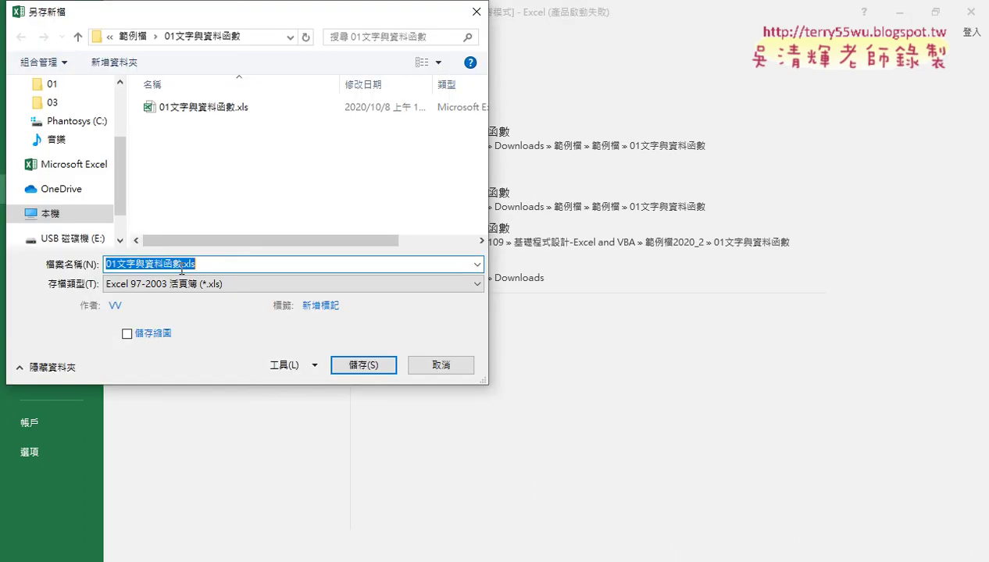
left_click_drag(182, 264, 251, 263)
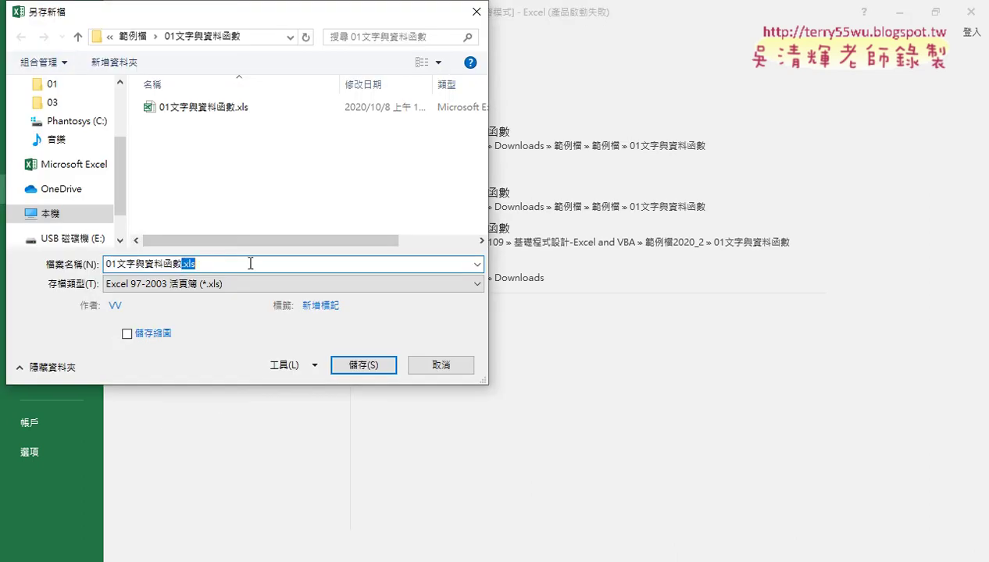
key("BackSpace")
type("0")
type("2")
type("02010")
type("08")
left_click_drag(247, 264, 107, 264)
left_click(363, 367)
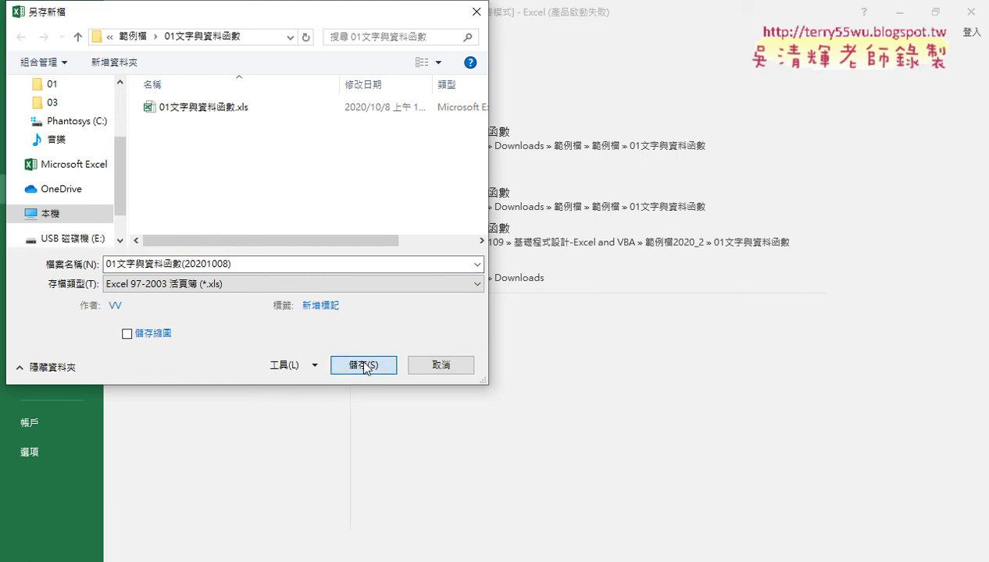